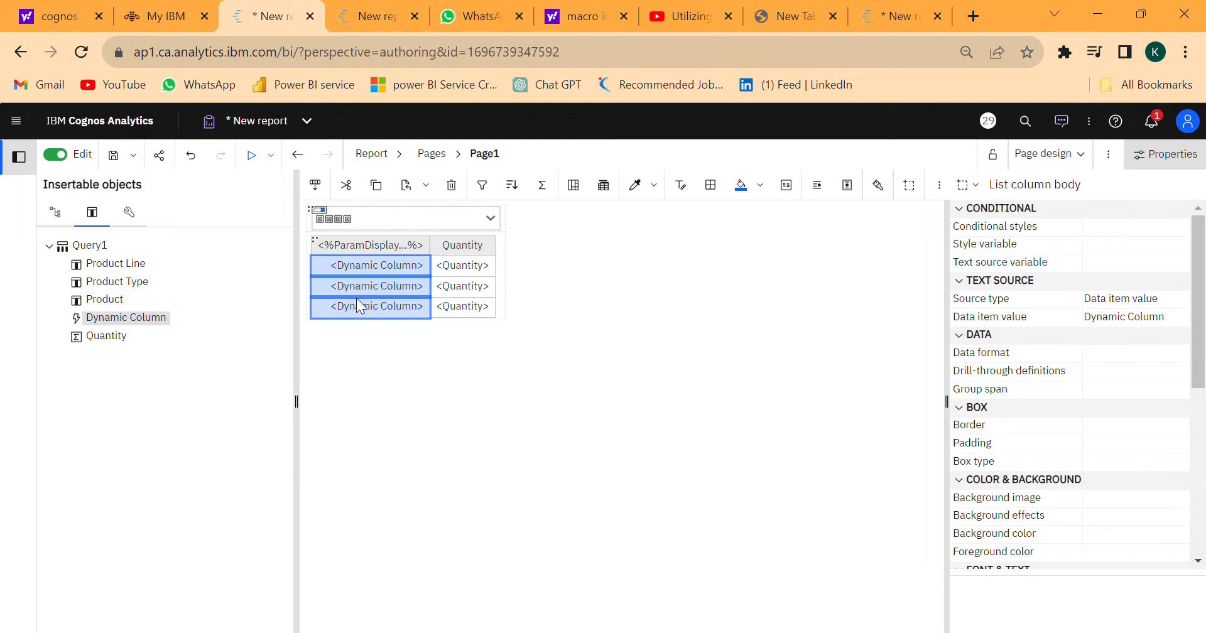
Step: Run the finished dynamic column report with Product Type chosen for the Dynamic prompt
{"action": "left_click", "coordinate": [252, 156]}
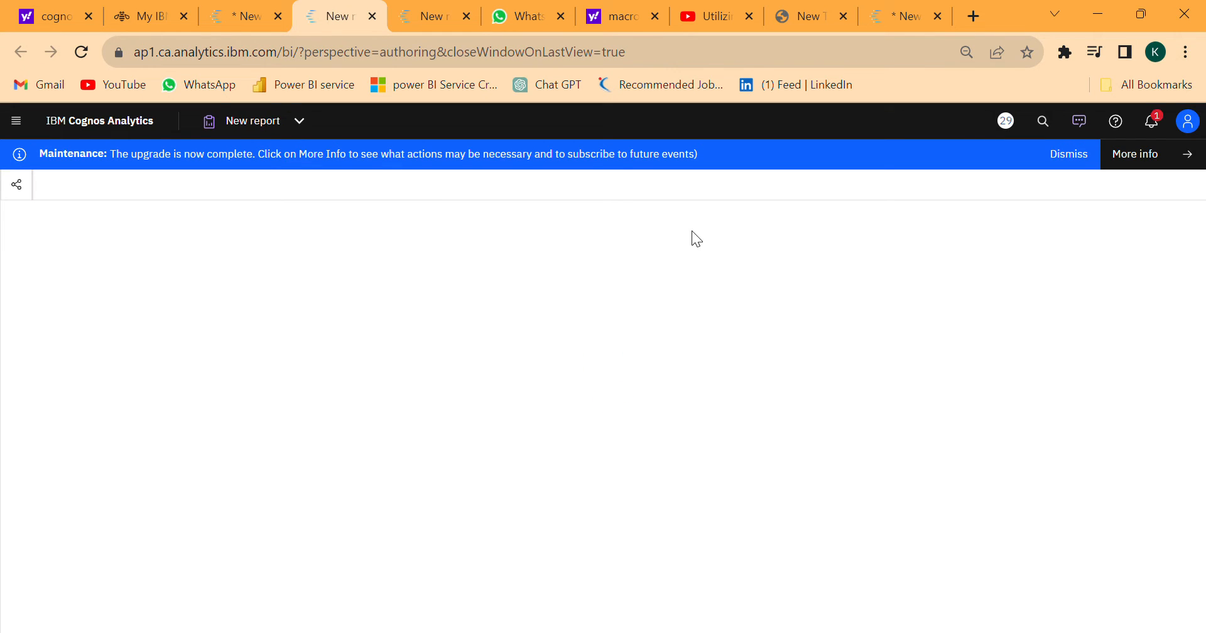
{"action": "left_click", "coordinate": [1075, 154]}
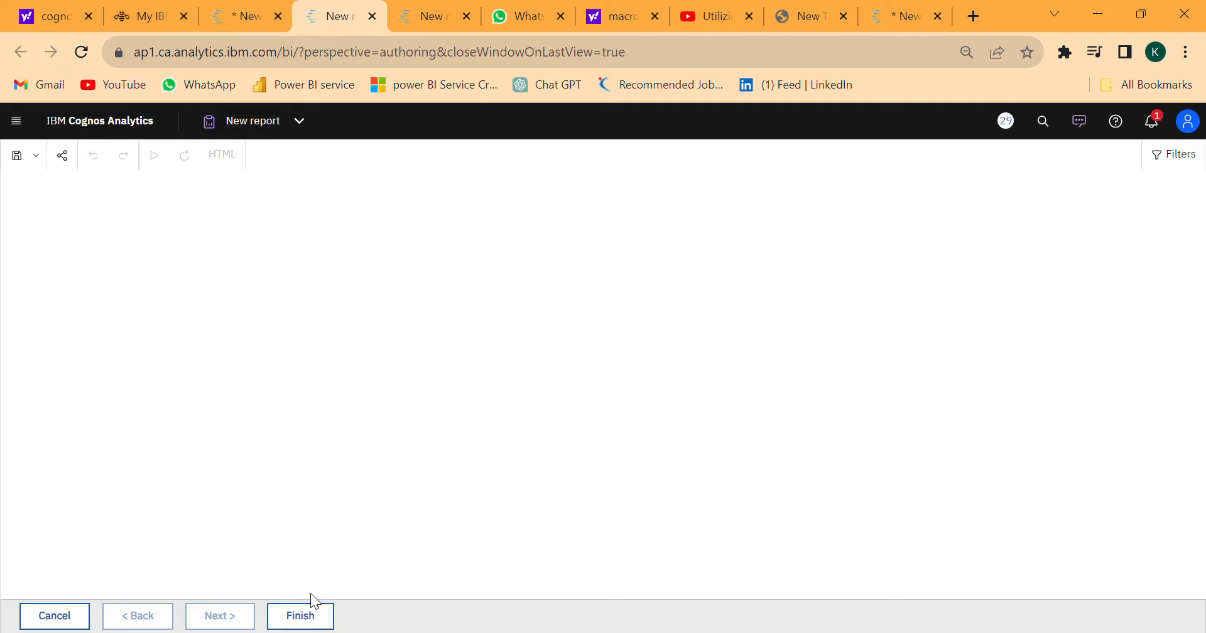
{"action": "left_click", "coordinate": [316, 617]}
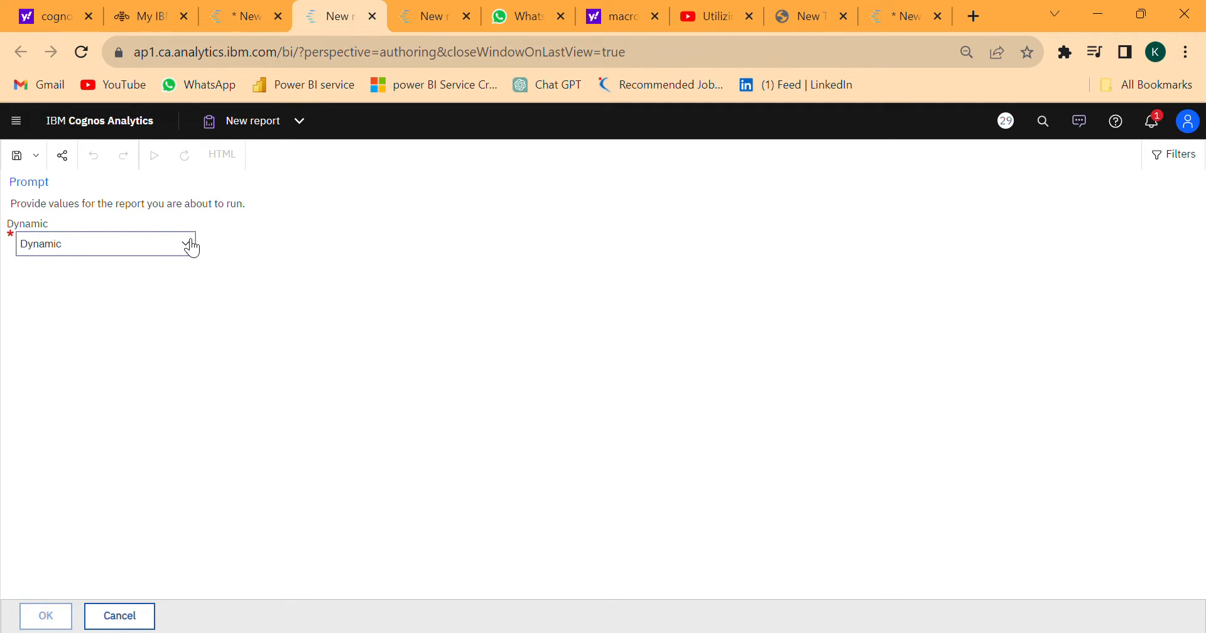
{"action": "left_click", "coordinate": [65, 300]}
{"action": "left_click", "coordinate": [60, 614]}
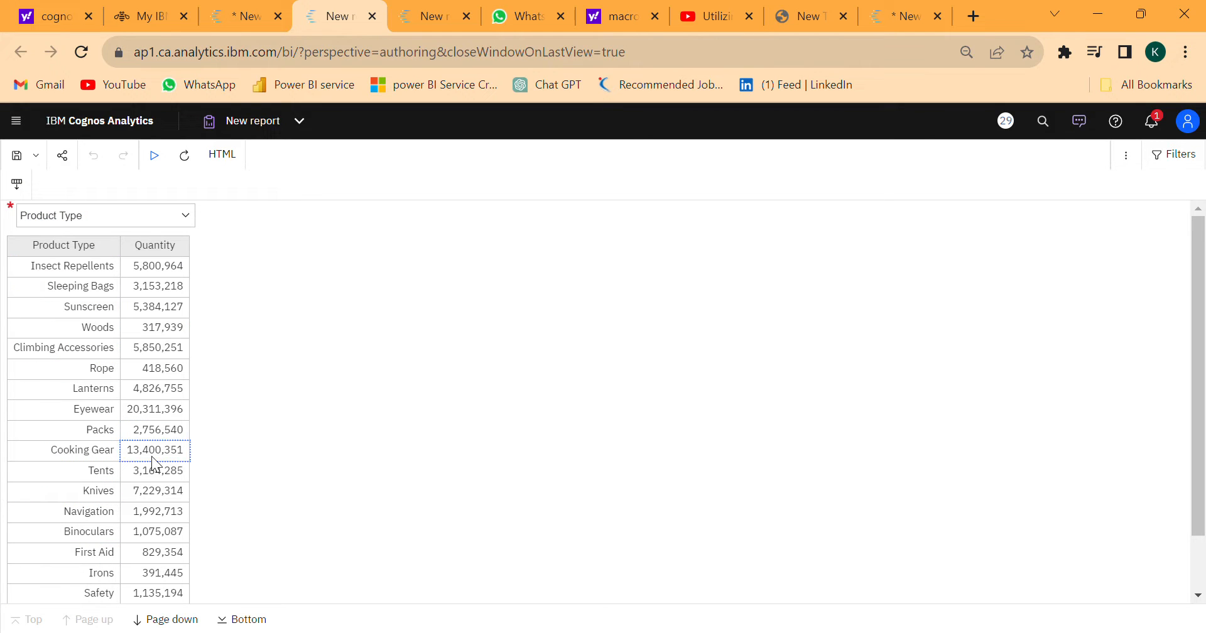
Step: Test the report's prompt with Product and Product Line, and return to the report's design page
{"action": "left_click", "coordinate": [181, 219]}
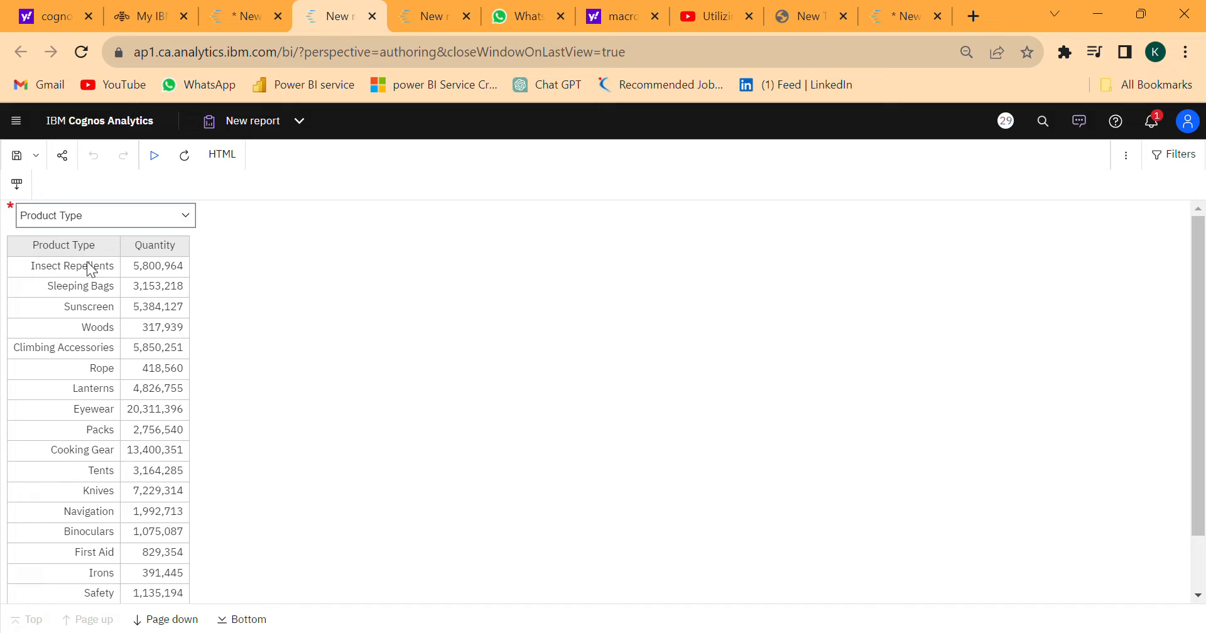
{"action": "left_click", "coordinate": [66, 291]}
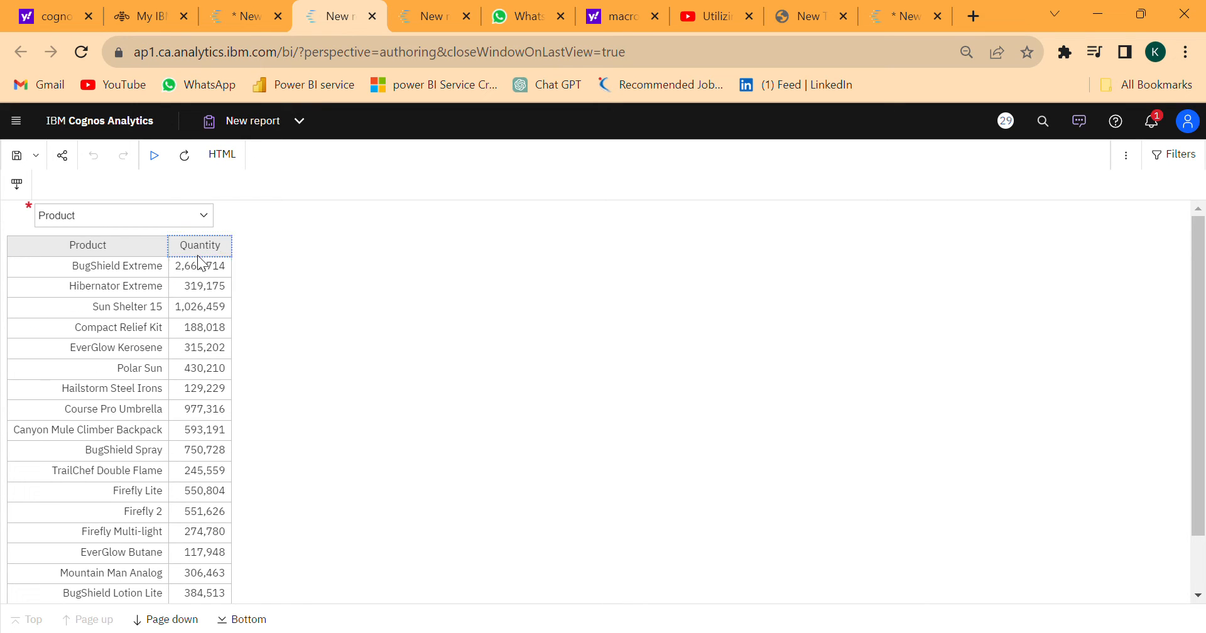
{"action": "left_click", "coordinate": [206, 226]}
{"action": "left_click", "coordinate": [109, 275]}
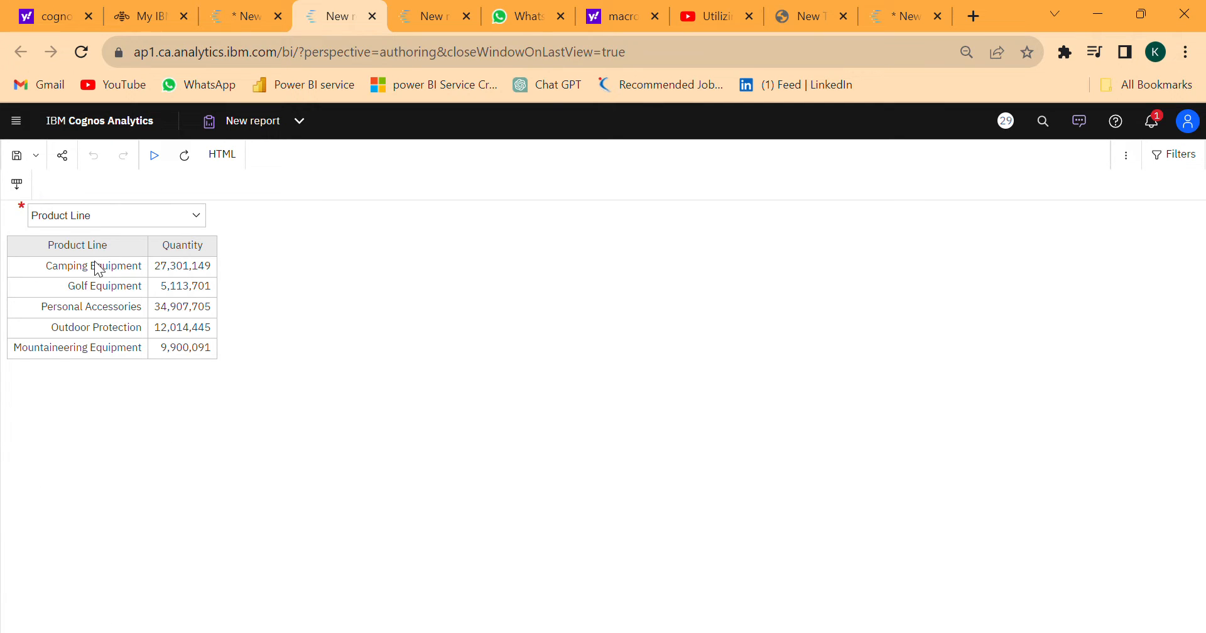
{"action": "left_click", "coordinate": [135, 287]}
{"action": "left_click", "coordinate": [226, 19]}
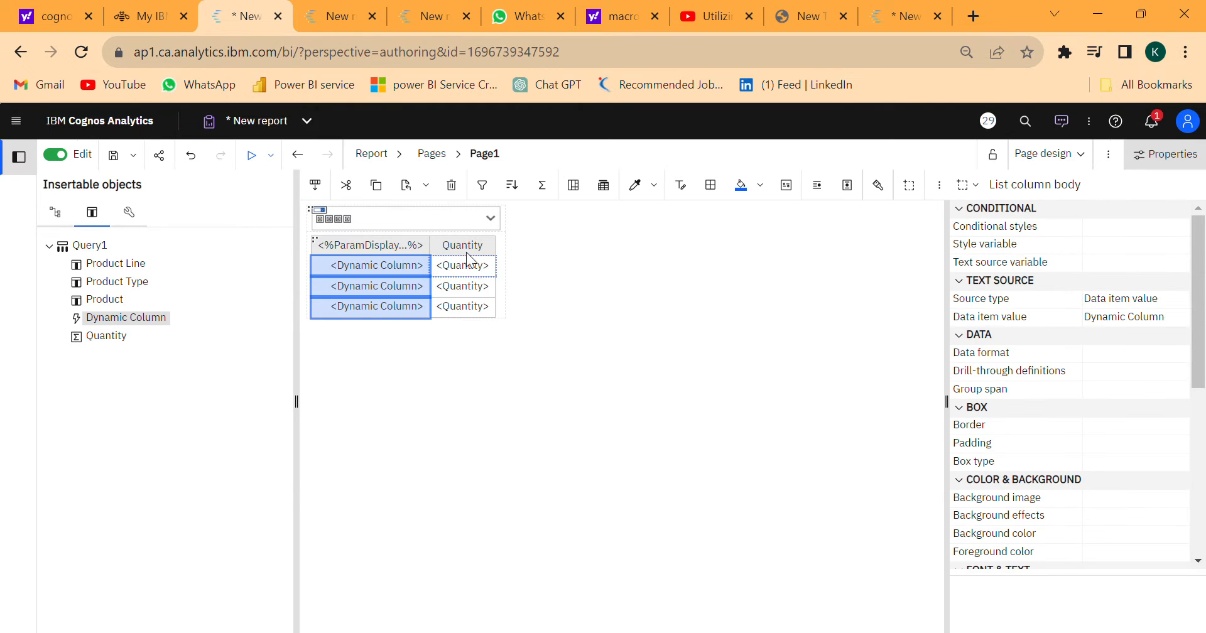
Step: Insert a list in the blank report based on the Great outdoors data module and open its Query1
{"action": "left_click", "coordinate": [892, 17]}
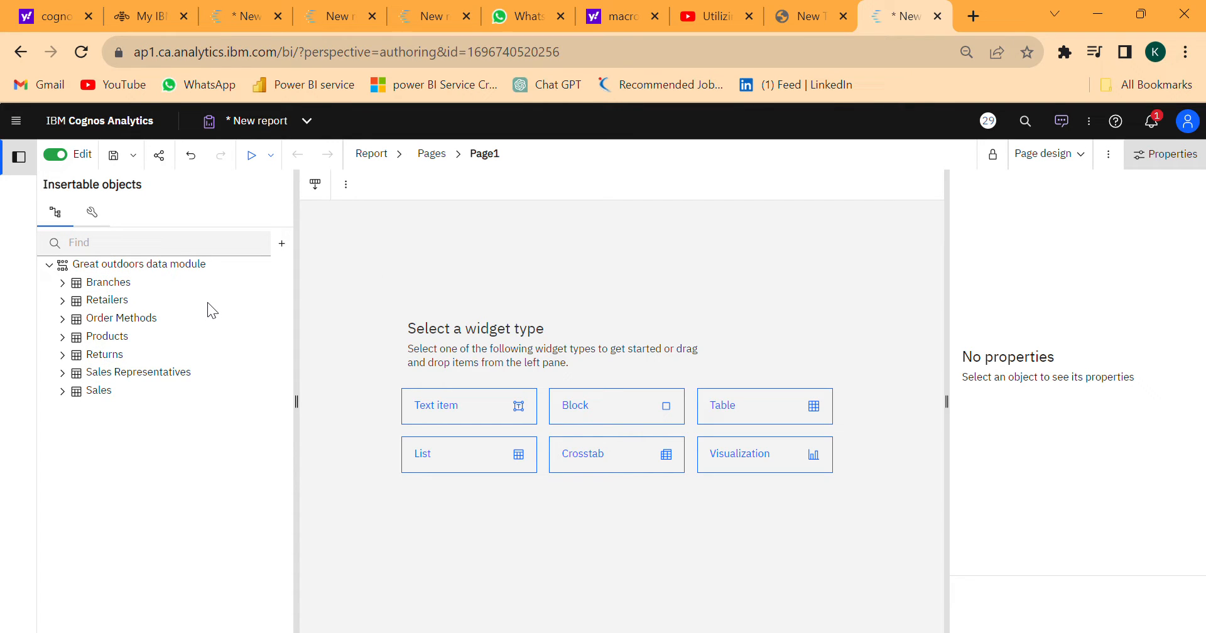
{"action": "left_click", "coordinate": [467, 460]}
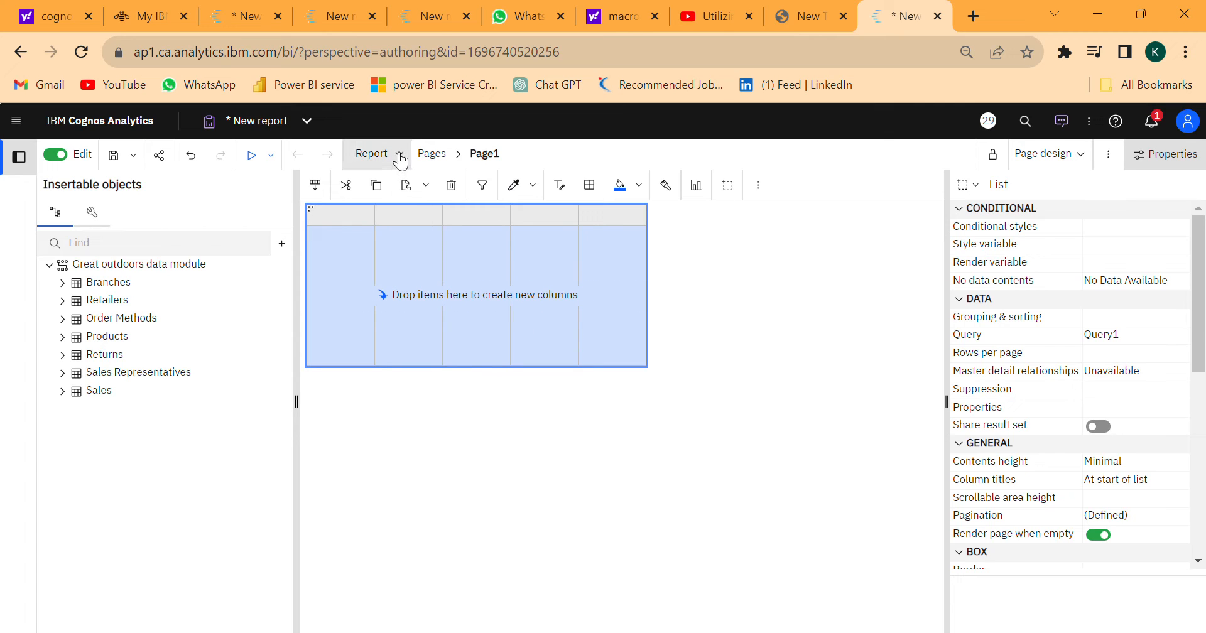
{"action": "left_click", "coordinate": [397, 158]}
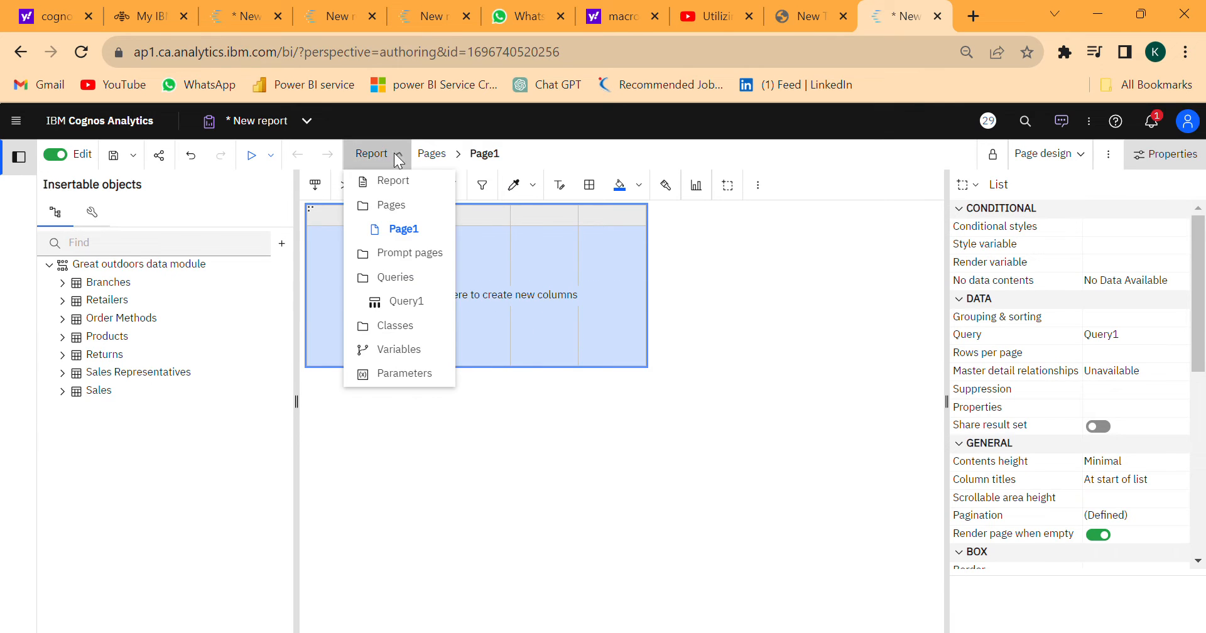
{"action": "left_click", "coordinate": [403, 300]}
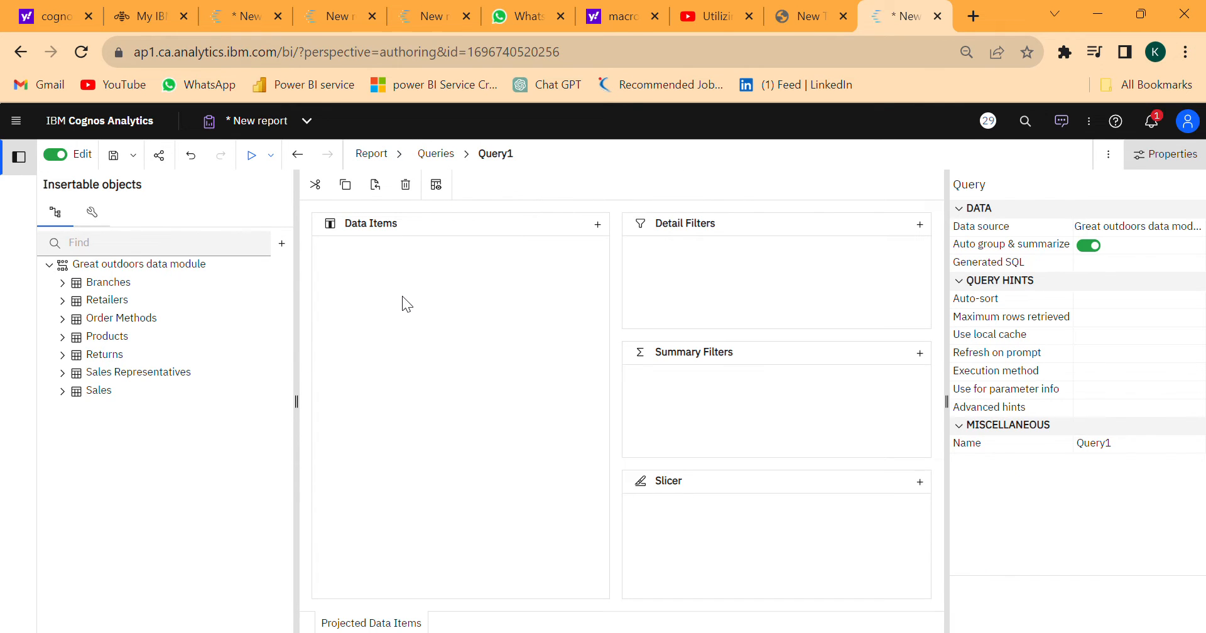
Step: Add Product Line, Product Type and Product from Products and Quantity from Sales to the query's data items
{"action": "left_click", "coordinate": [63, 336]}
{"action": "double_click", "coordinate": [131, 373]}
{"action": "double_click", "coordinate": [131, 392]}
{"action": "double_click", "coordinate": [119, 409]}
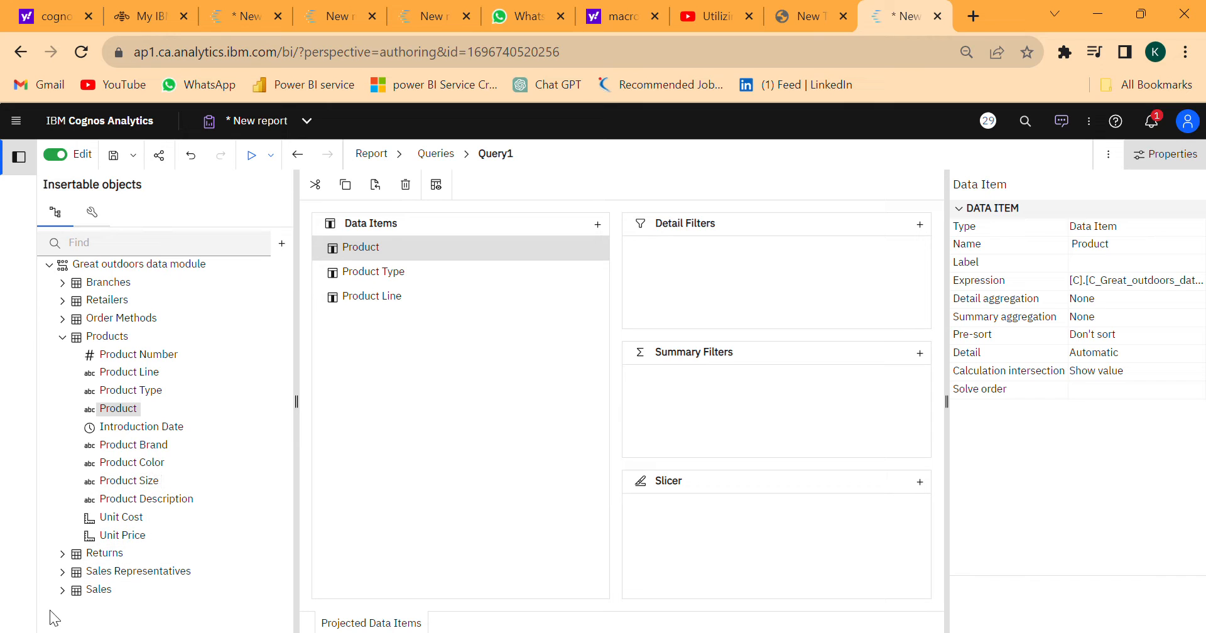
{"action": "left_click", "coordinate": [62, 590]}
{"action": "left_click_drag", "start_coordinate": [137, 469], "coordinate": [434, 402]}
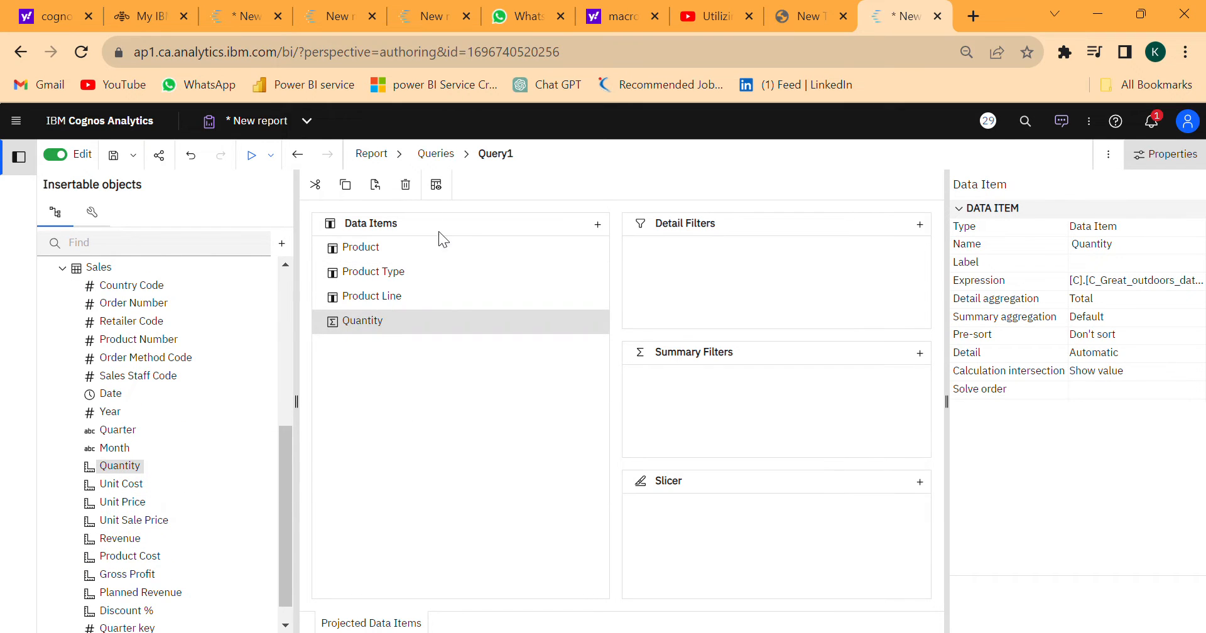
Step: Return to Page1 and add the query's Quantity item as a column of the empty list
{"action": "left_click", "coordinate": [401, 158]}
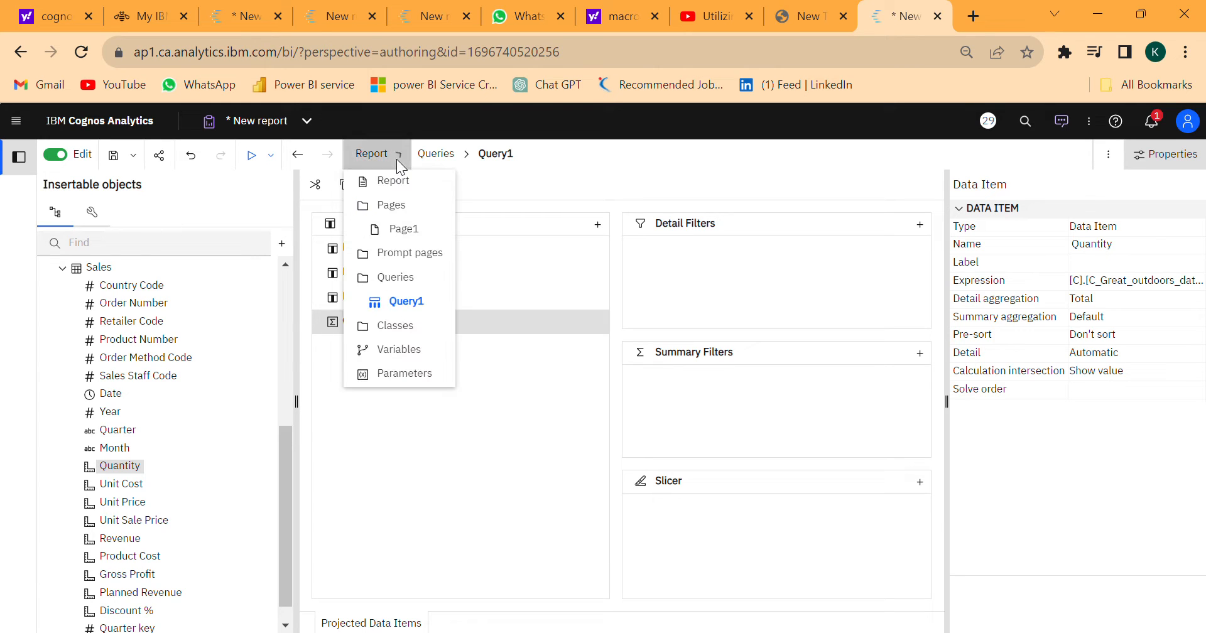
{"action": "left_click", "coordinate": [401, 230]}
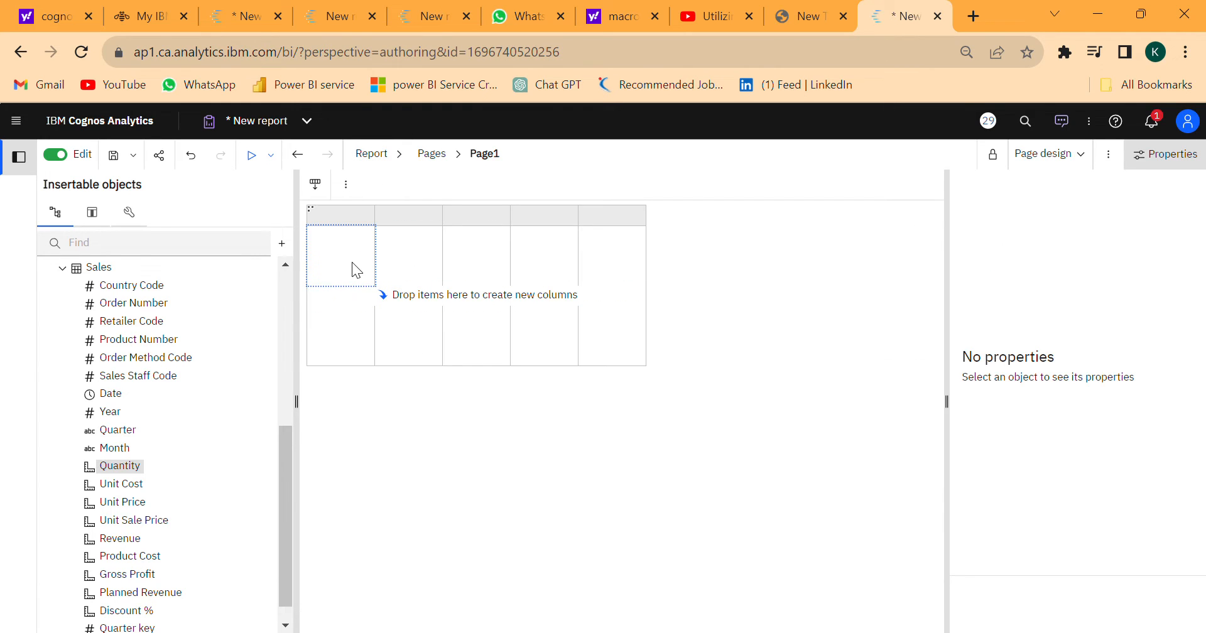
{"action": "left_click", "coordinate": [312, 210]}
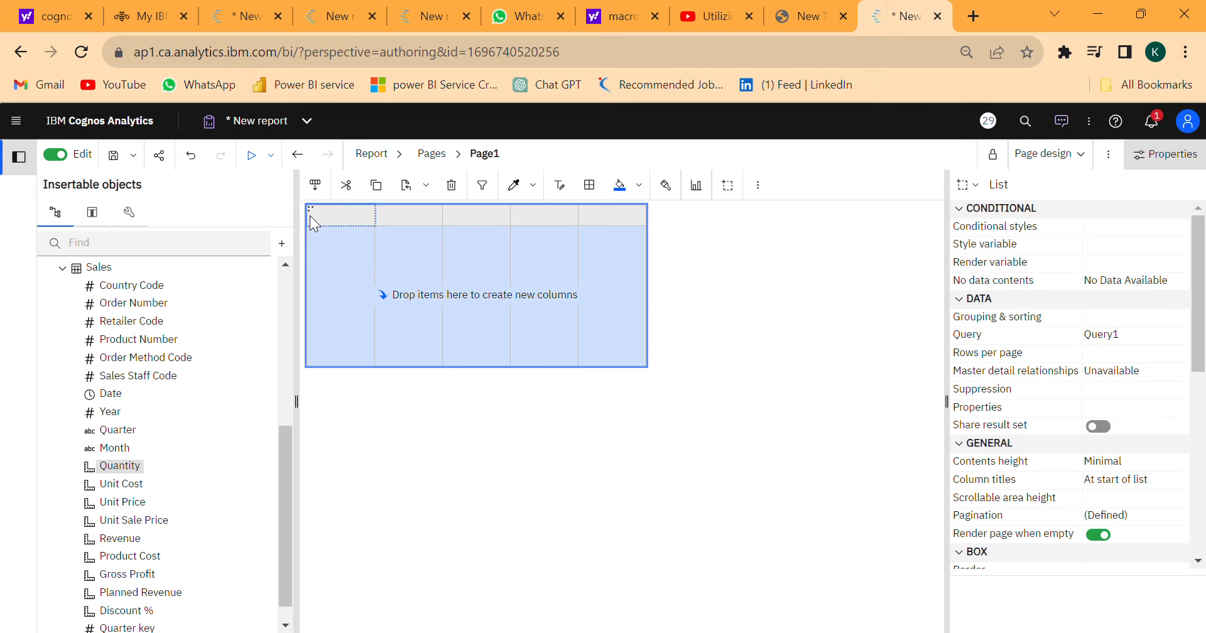
{"action": "left_click", "coordinate": [91, 212]}
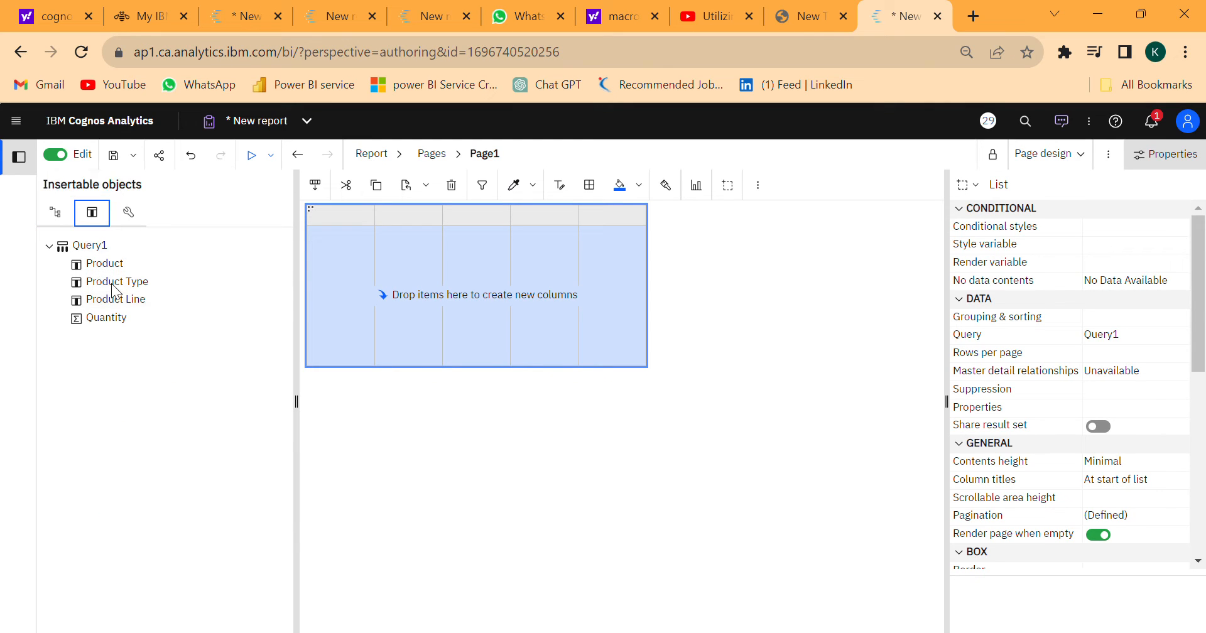
{"action": "left_click", "coordinate": [101, 319]}
{"action": "left_click_drag", "start_coordinate": [245, 301], "coordinate": [466, 239]}
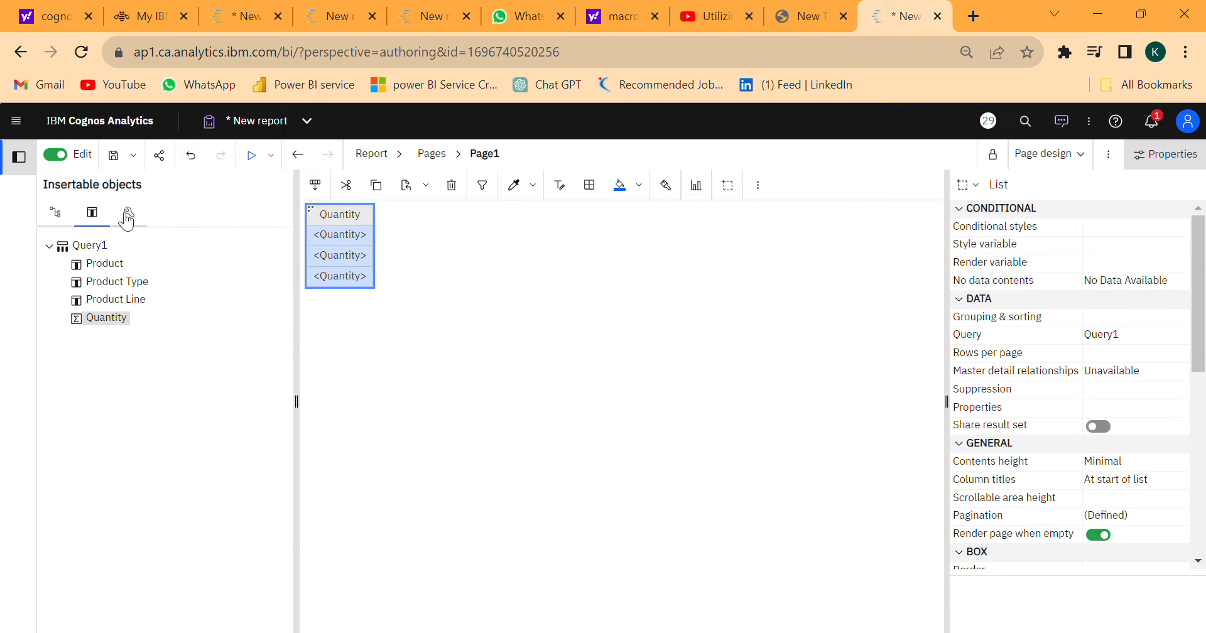
Step: Insert a value prompt above the list with a new parameter named Dynamic
{"action": "left_click", "coordinate": [128, 212]}
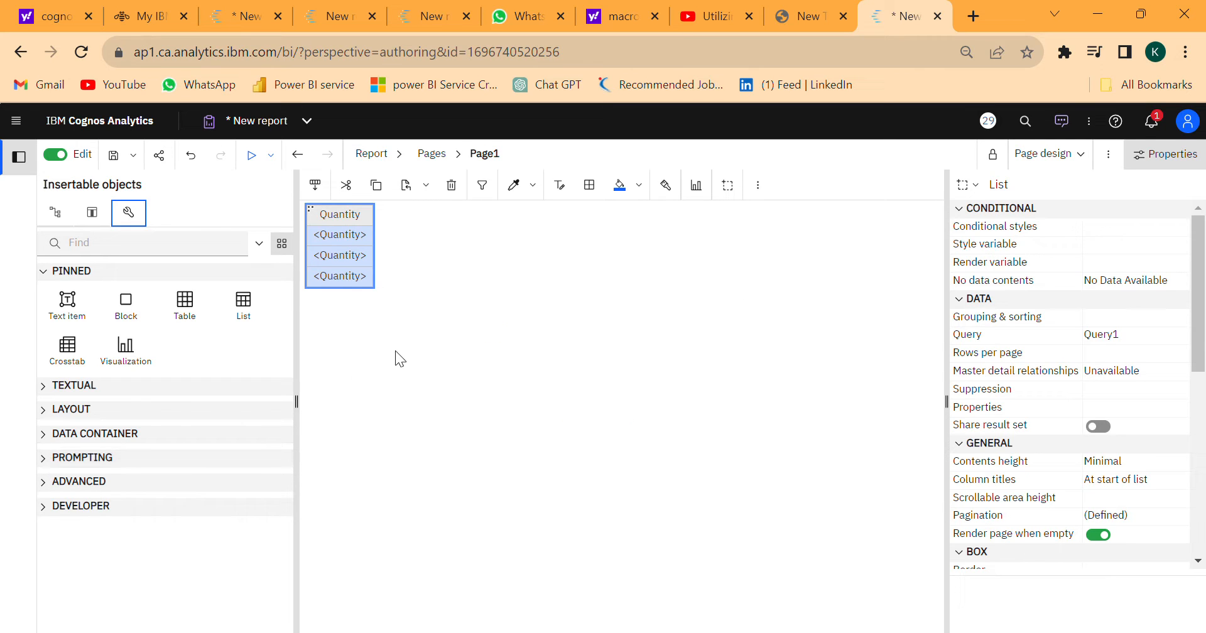
{"action": "left_click", "coordinate": [53, 465]}
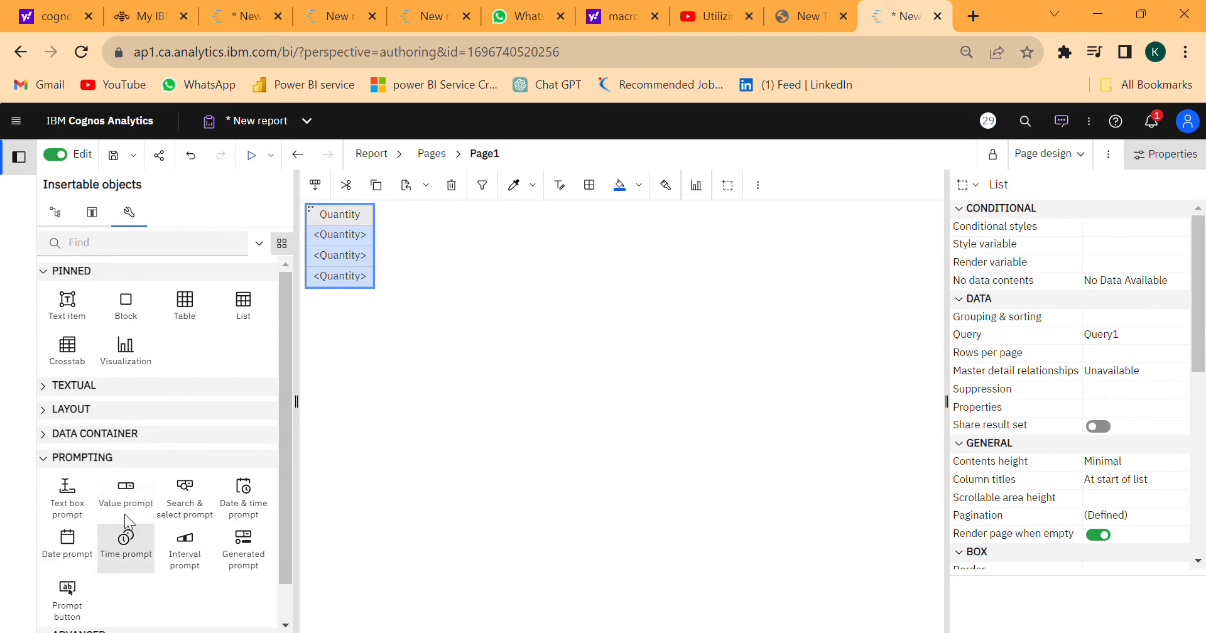
{"action": "left_click_drag", "start_coordinate": [126, 494], "coordinate": [345, 205]}
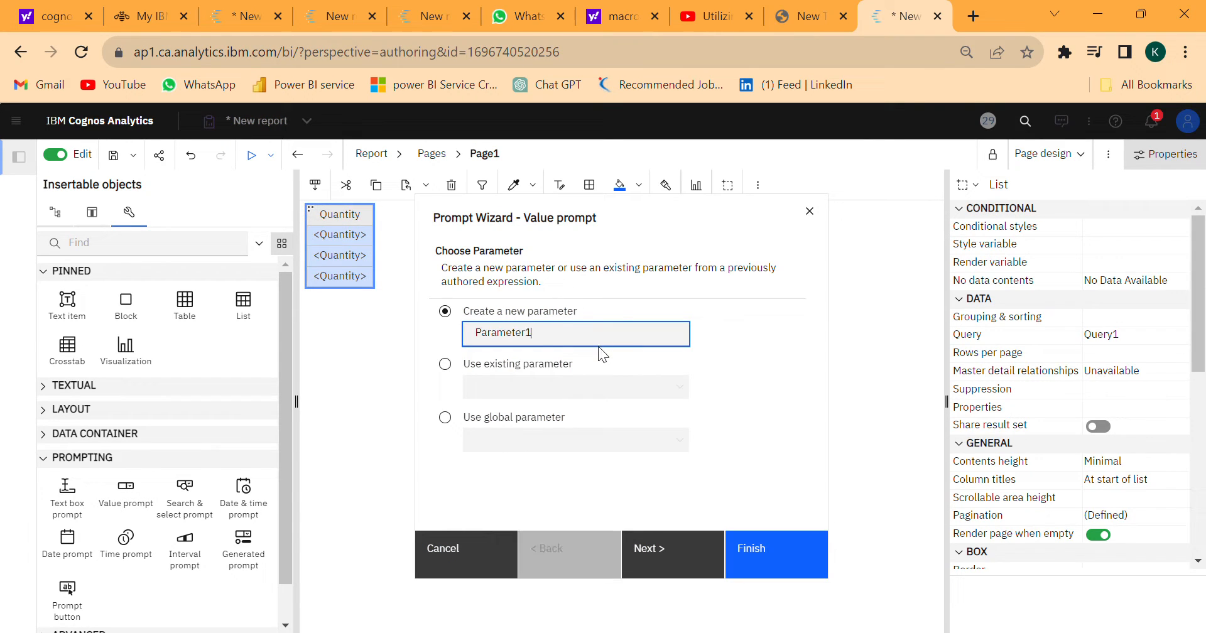
{"action": "key", "text": "BackSpace"}
{"action": "key", "text": "BackSpace"}
{"action": "key", "text": "BackSpace"}
{"action": "key", "text": "BackSpace"}
{"action": "key", "text": "BackSpace"}
{"action": "key", "text": "BackSpace"}
{"action": "key", "text": "BackSpace"}
{"action": "key", "text": "BackSpace"}
{"action": "key", "text": "BackSpace"}
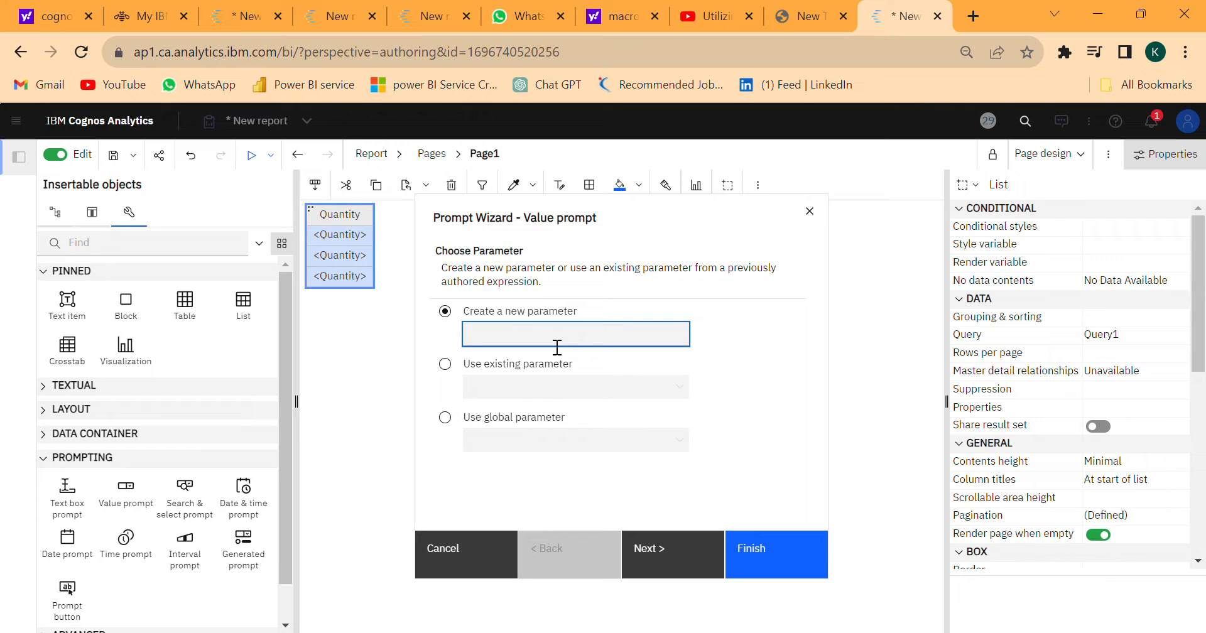
{"action": "type", "text": "Dynamic"}
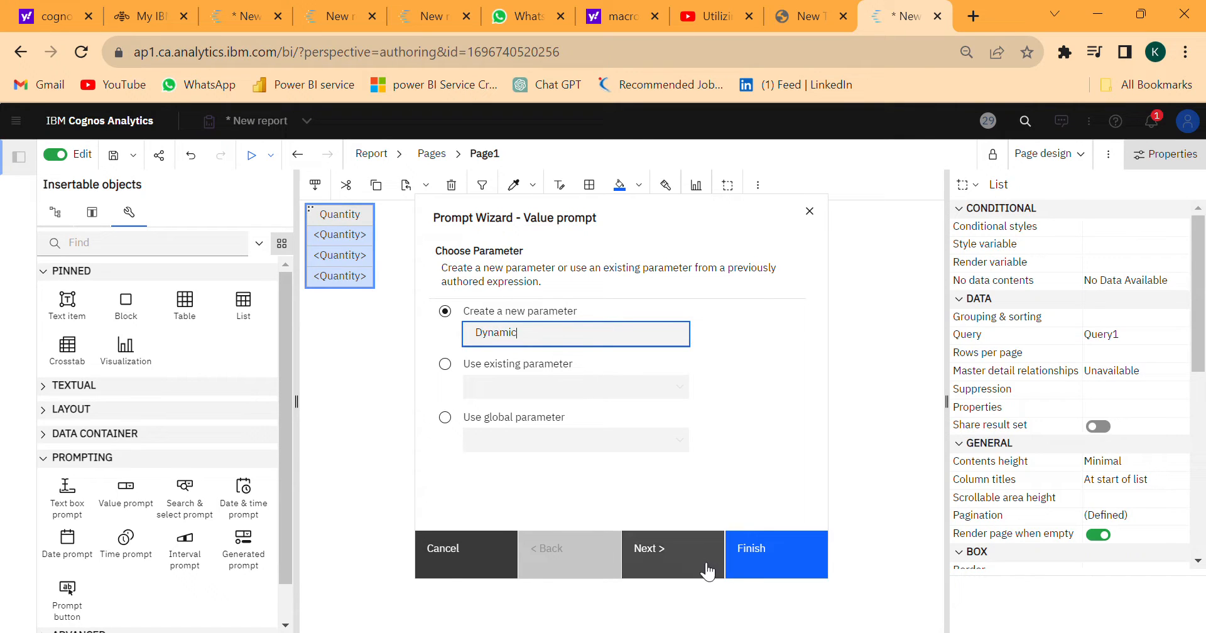
{"action": "left_click", "coordinate": [778, 534]}
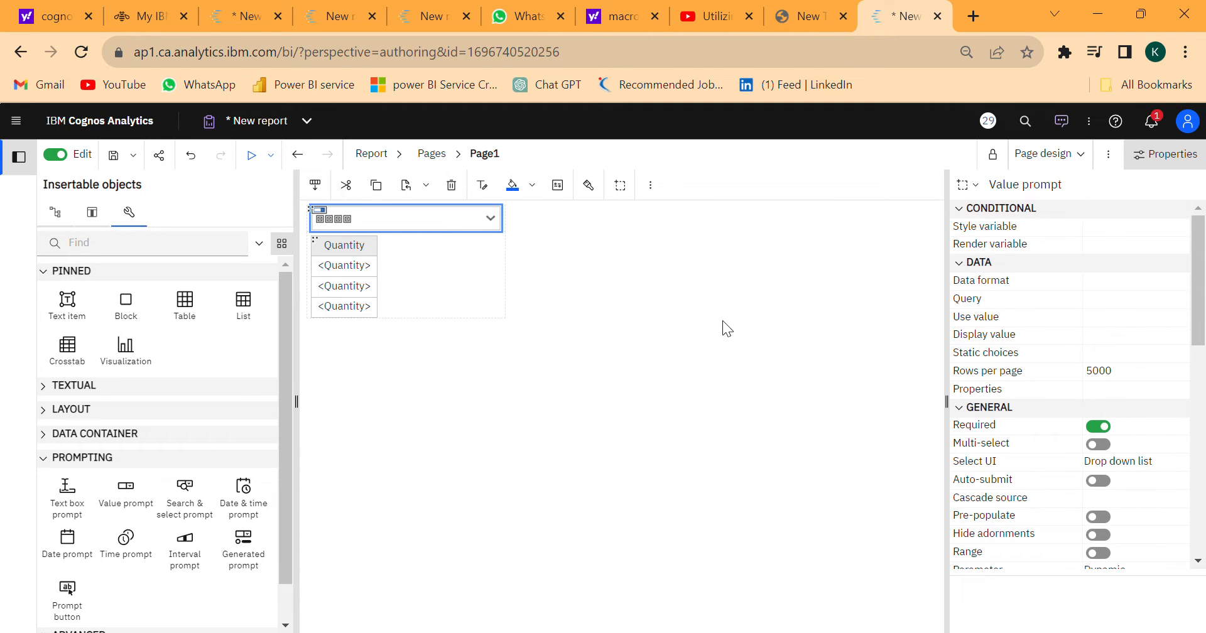
Step: Add a static choice to the value prompt with Product Line as both use and display value
{"action": "left_click", "coordinate": [1136, 349]}
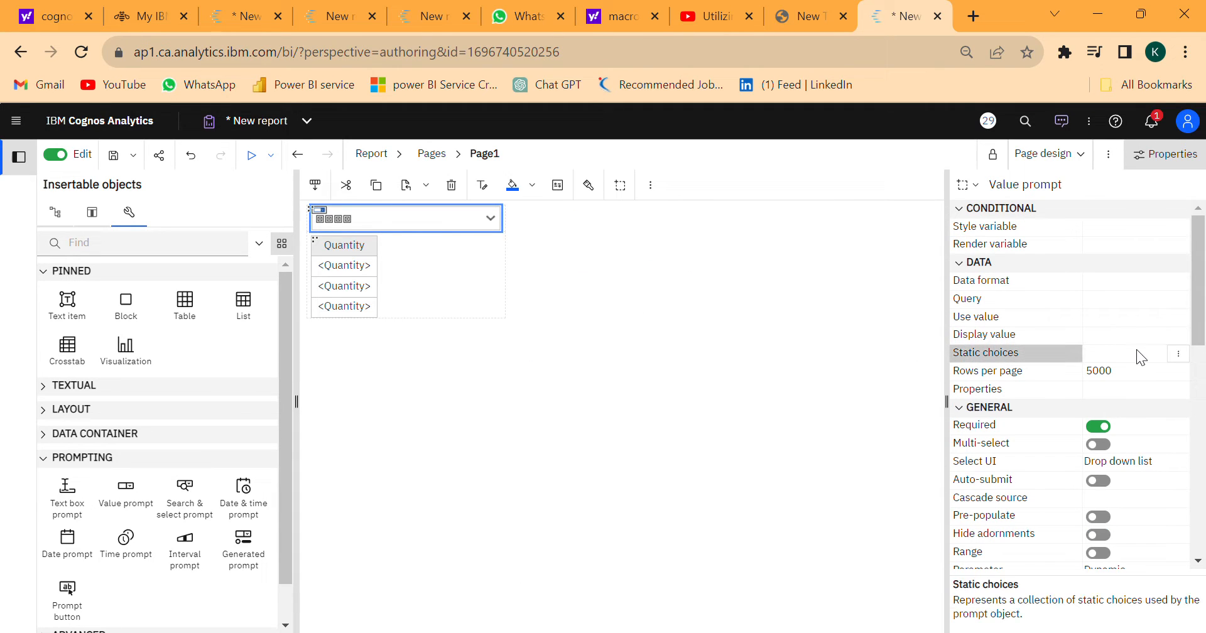
{"action": "left_click", "coordinate": [1178, 354]}
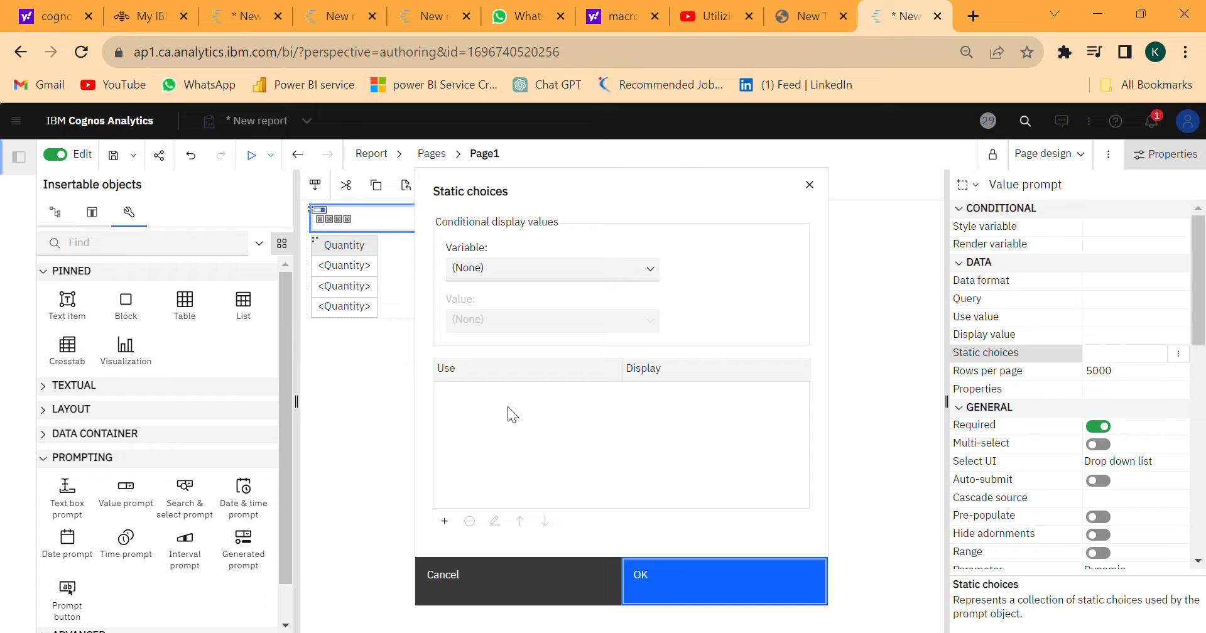
{"action": "left_click", "coordinate": [444, 521]}
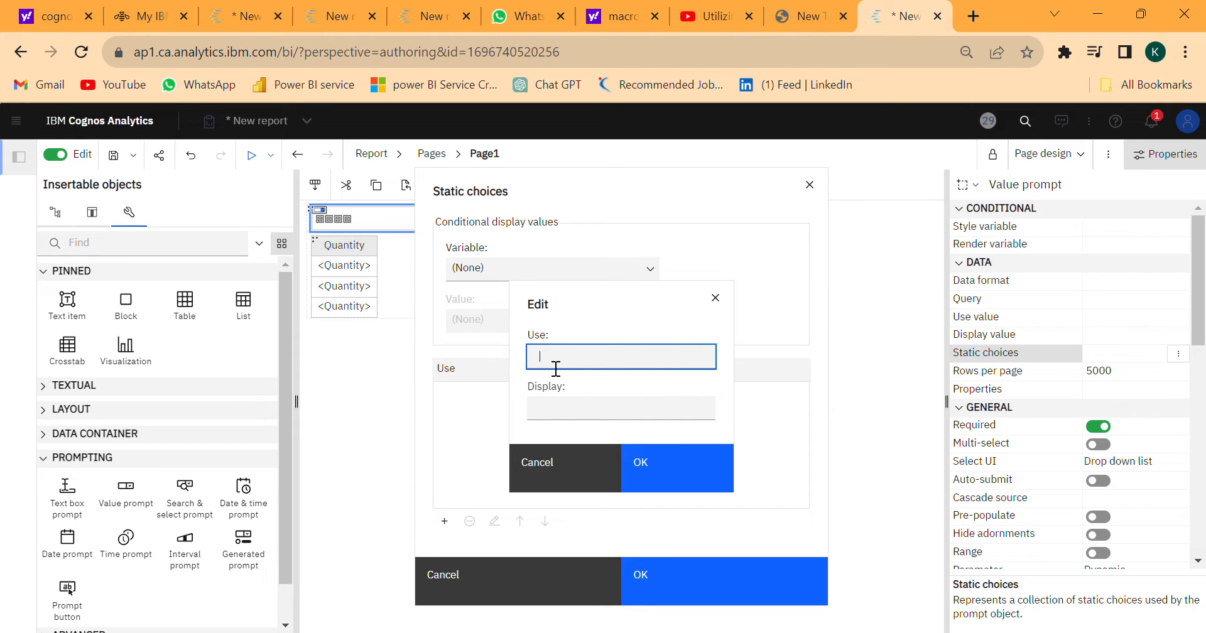
{"action": "type", "text": "Product Line"}
{"action": "left_click", "coordinate": [579, 410]}
{"action": "type", "text": "Product Line"}
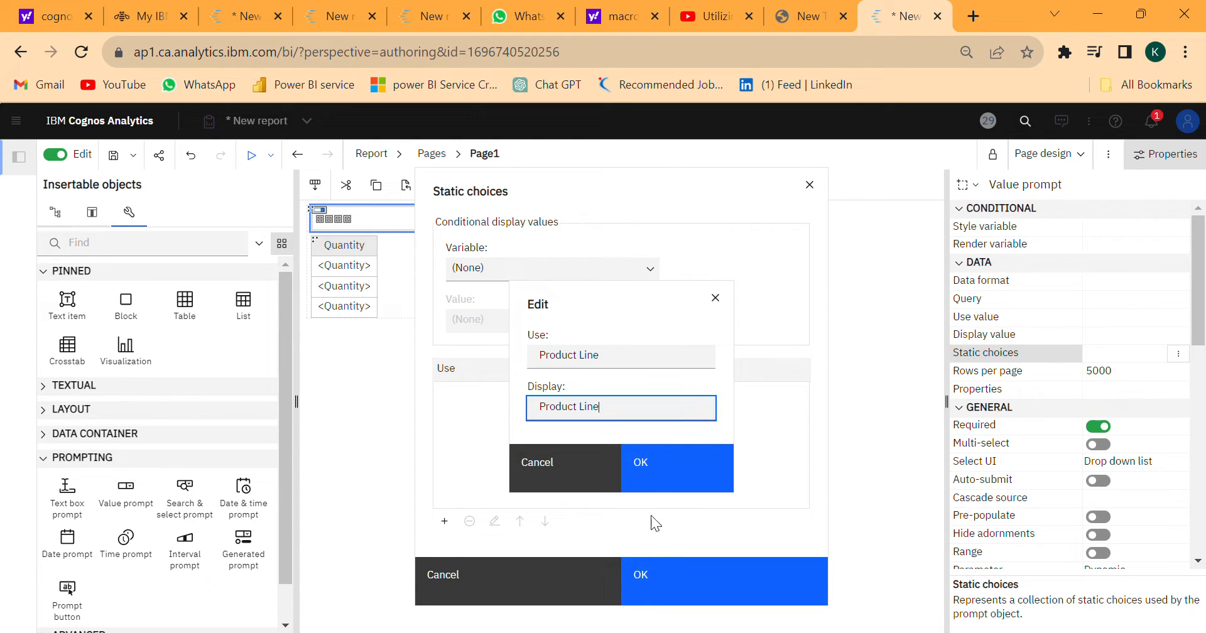
{"action": "left_click", "coordinate": [647, 462]}
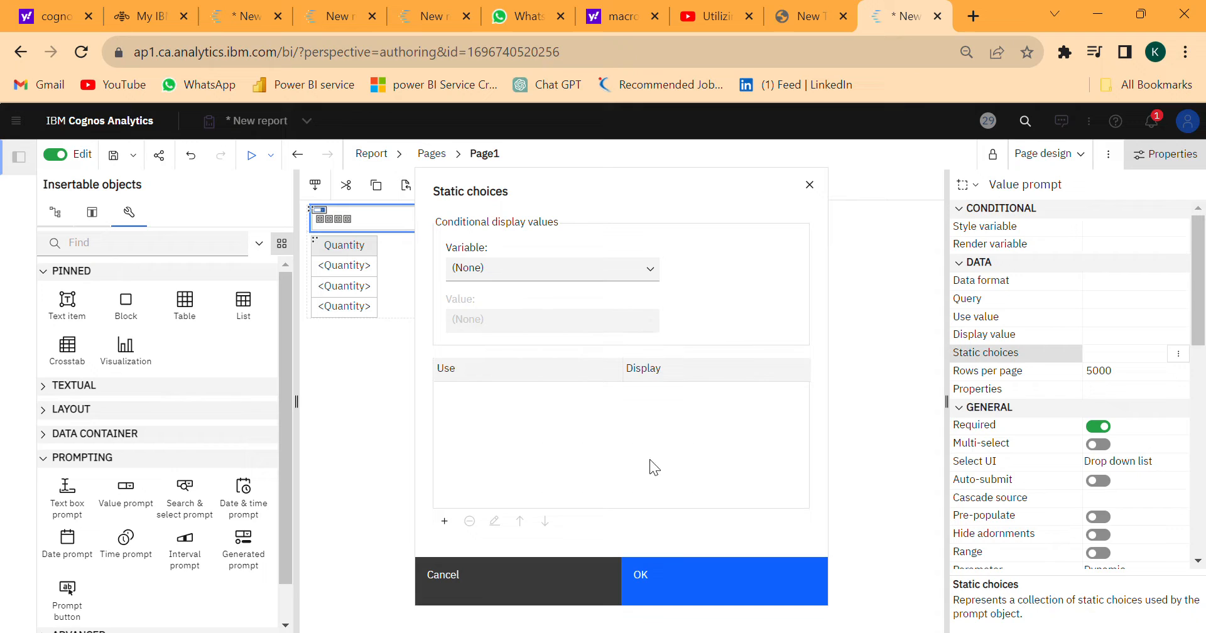
Step: Add another static choice with Product Type as both use and display value
{"action": "left_click", "coordinate": [444, 521]}
{"action": "type", "text": "P"}
{"action": "left_click", "coordinate": [603, 422]}
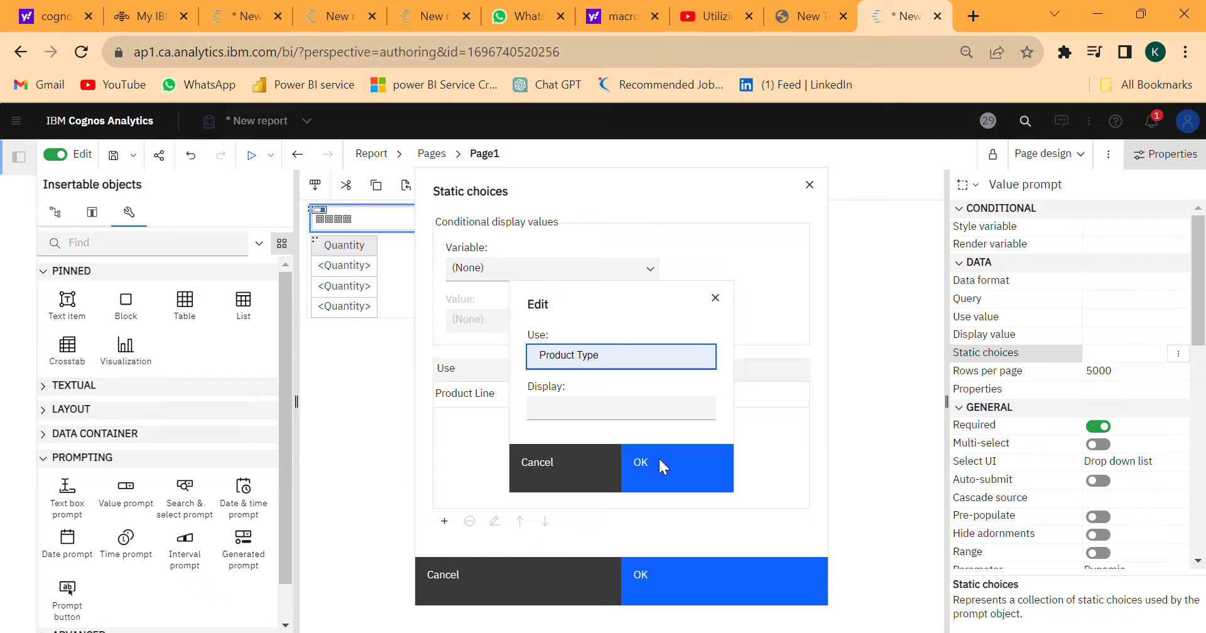
{"action": "left_click", "coordinate": [602, 419]}
{"action": "type", "text": "Product Type"}
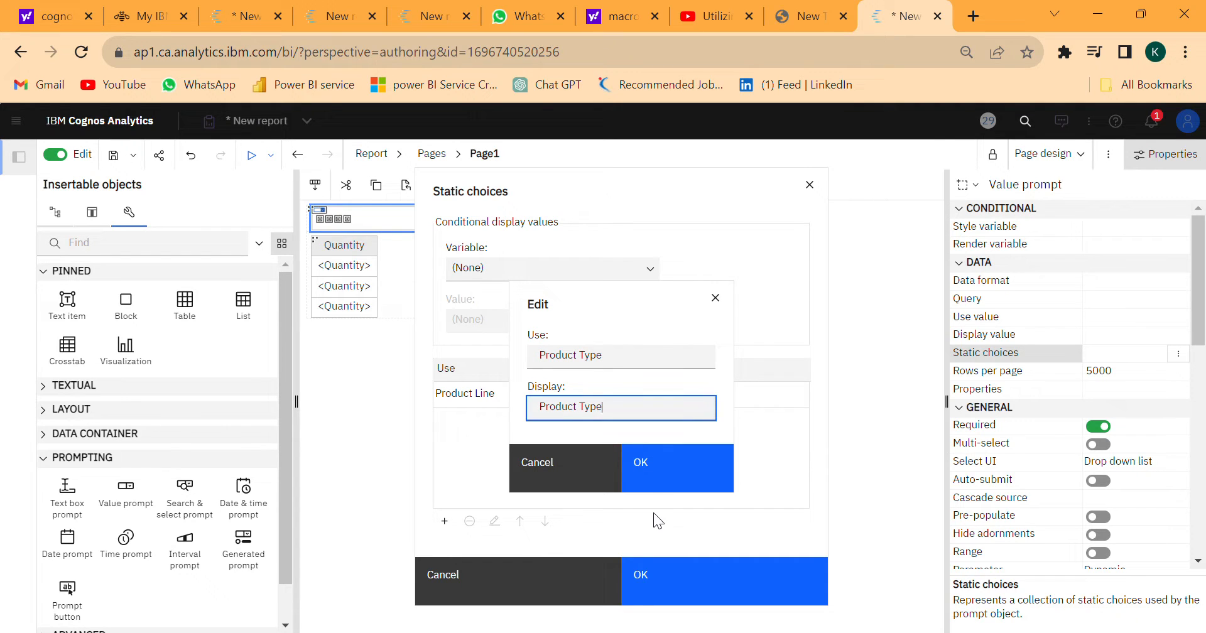
{"action": "left_click", "coordinate": [669, 468]}
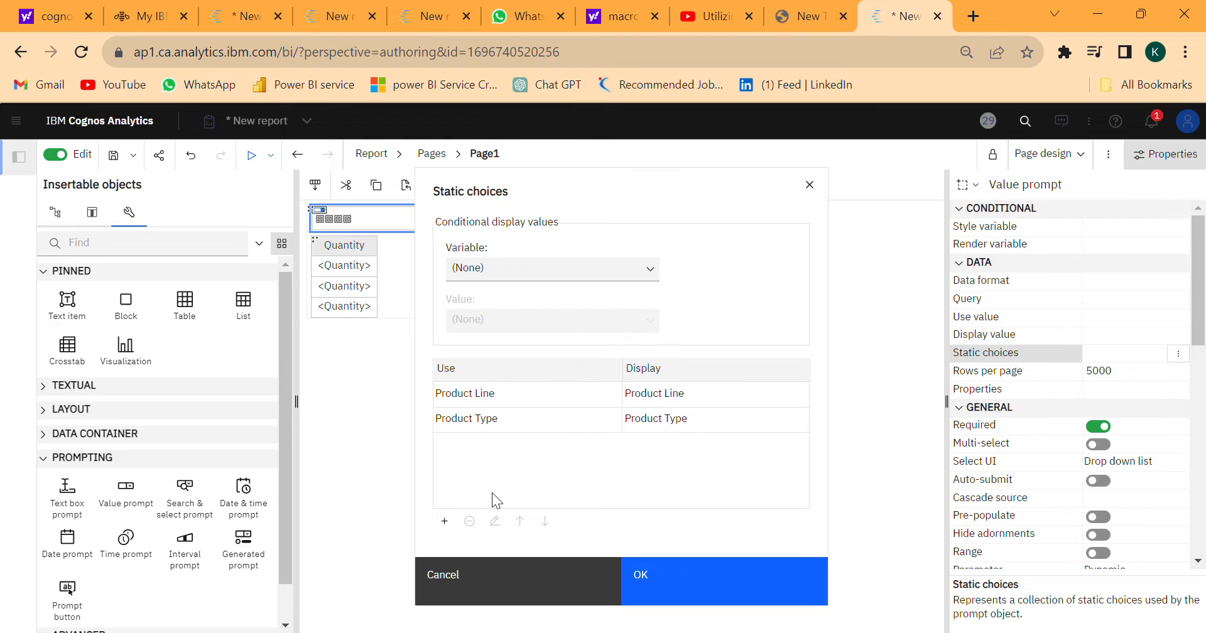
Step: Add a third static choice with Product as both use and display value, and accept the value prompt's static choices
{"action": "left_click", "coordinate": [445, 521]}
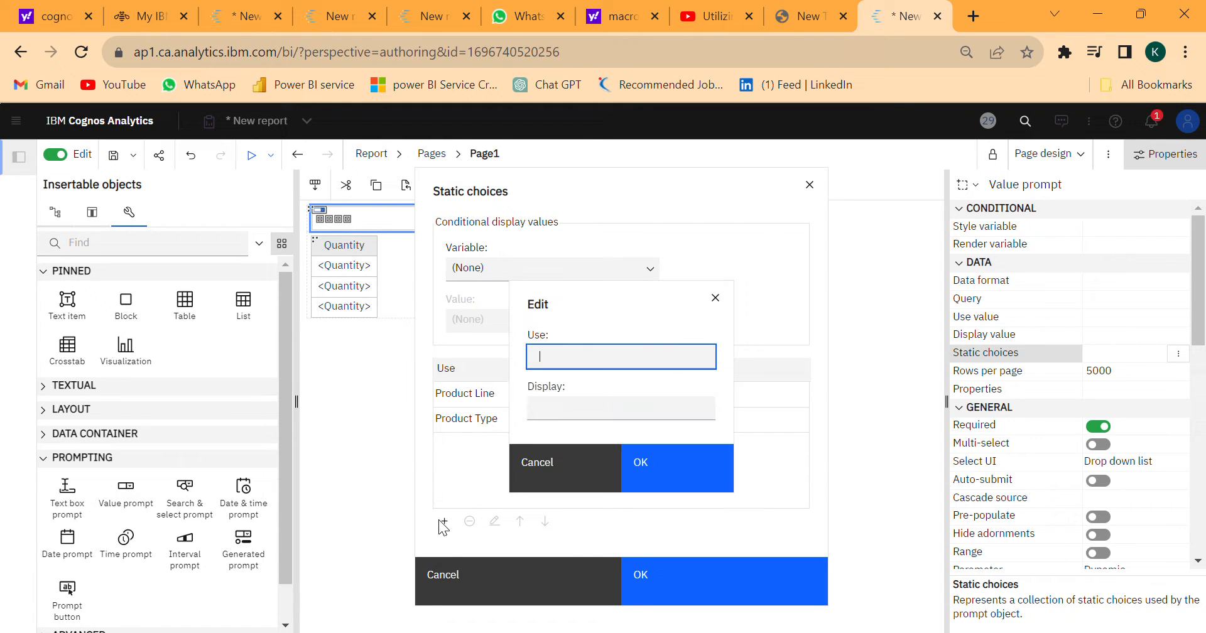
{"action": "type", "text": "Product"}
{"action": "left_click", "coordinate": [561, 413]}
{"action": "type", "text": "P"}
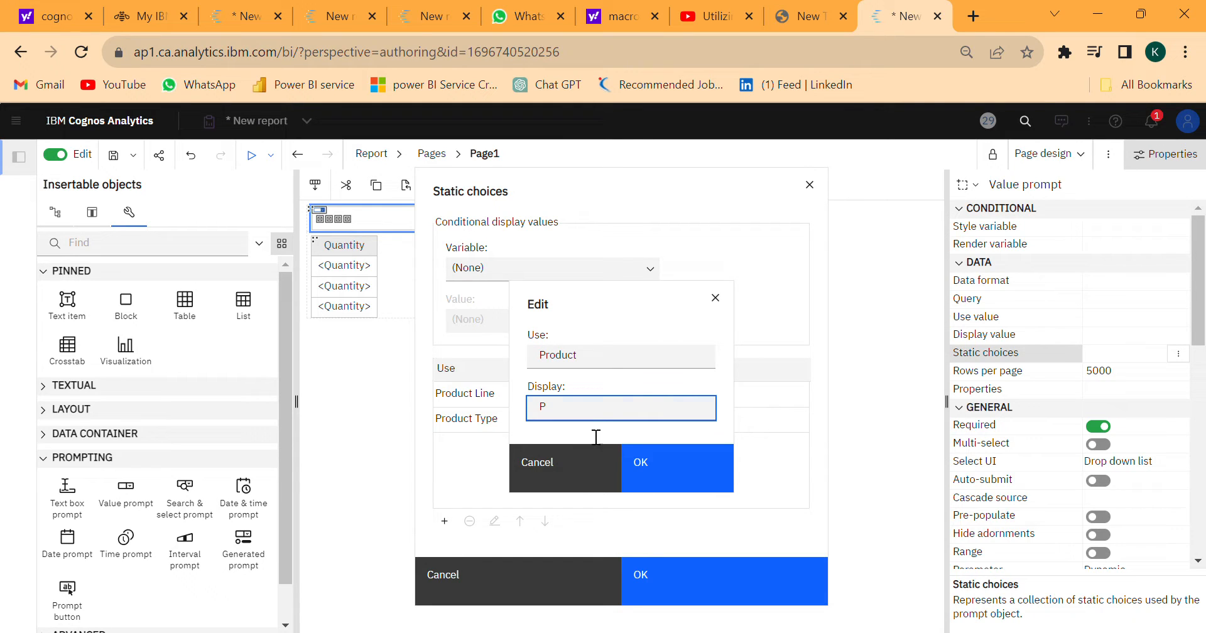
{"action": "type", "text": "roduct"}
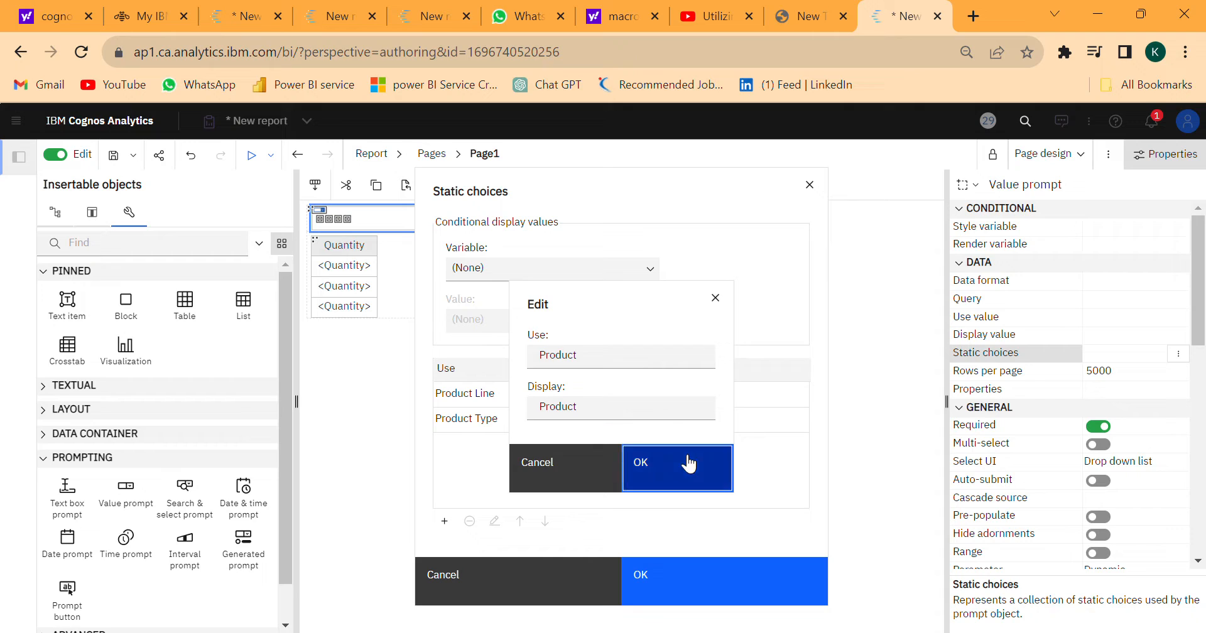
{"action": "left_click", "coordinate": [688, 459]}
{"action": "left_click", "coordinate": [690, 577]}
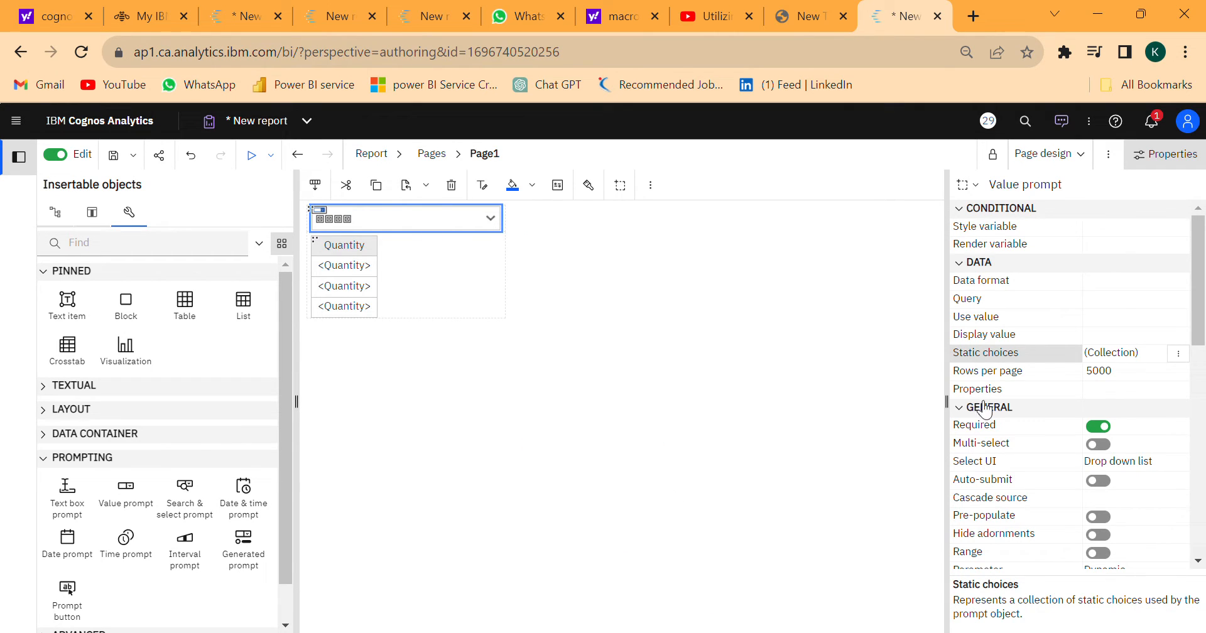
Step: Open Query1 and create a new data item named Dynamic Column
{"action": "left_click", "coordinate": [380, 155]}
{"action": "left_click", "coordinate": [405, 299]}
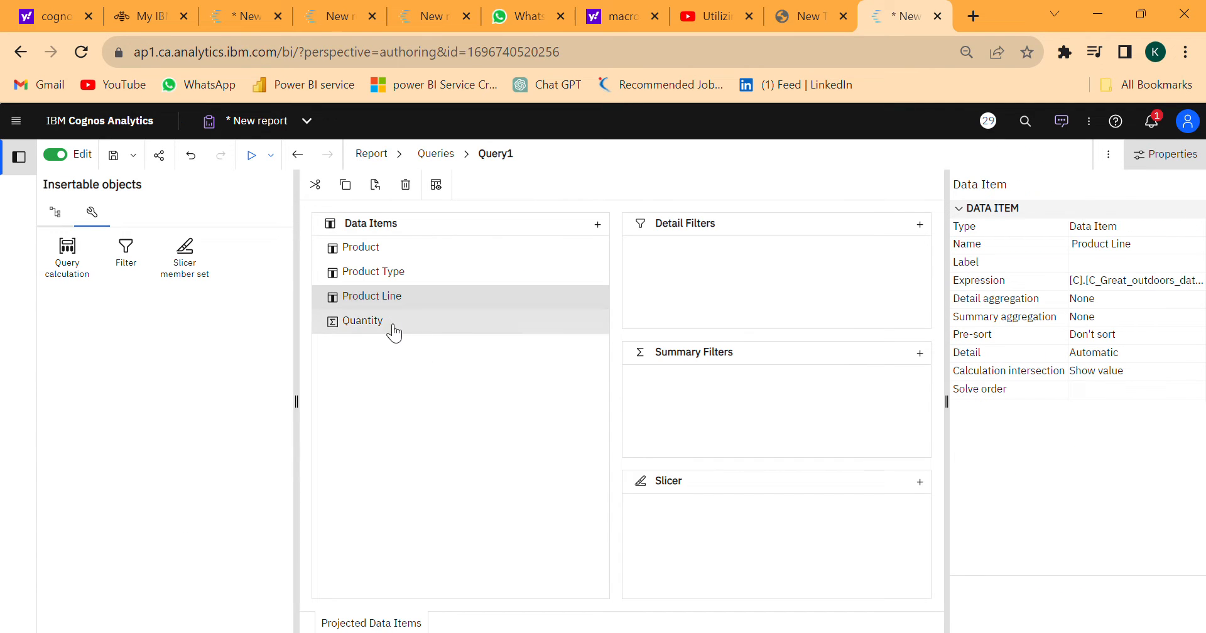
{"action": "left_click", "coordinate": [598, 225]}
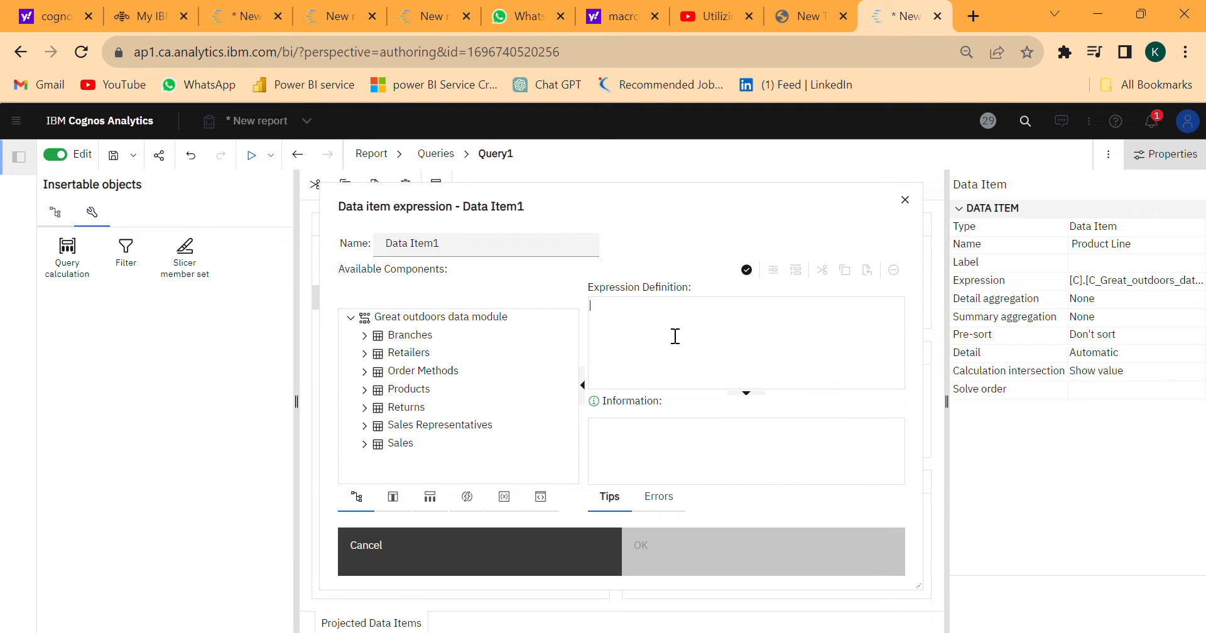
{"action": "left_click", "coordinate": [471, 259]}
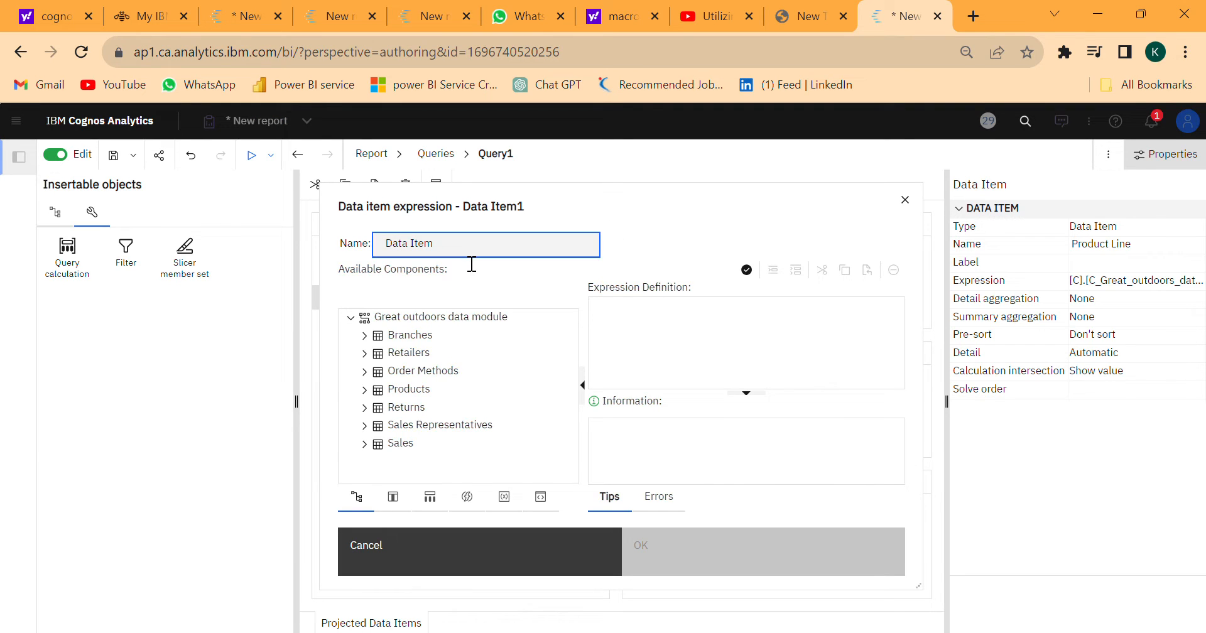
{"action": "key", "text": "BackSpace"}
{"action": "key", "text": "BackSpace"}
{"action": "key", "text": "BackSpace"}
{"action": "key", "text": "BackSpace"}
{"action": "key", "text": "BackSpace"}
{"action": "key", "text": "BackSpace"}
{"action": "key", "text": "BackSpace"}
{"action": "key", "text": "BackSpace"}
{"action": "type", "text": "Dynamic Column"}
{"action": "left_click", "coordinate": [660, 330]}
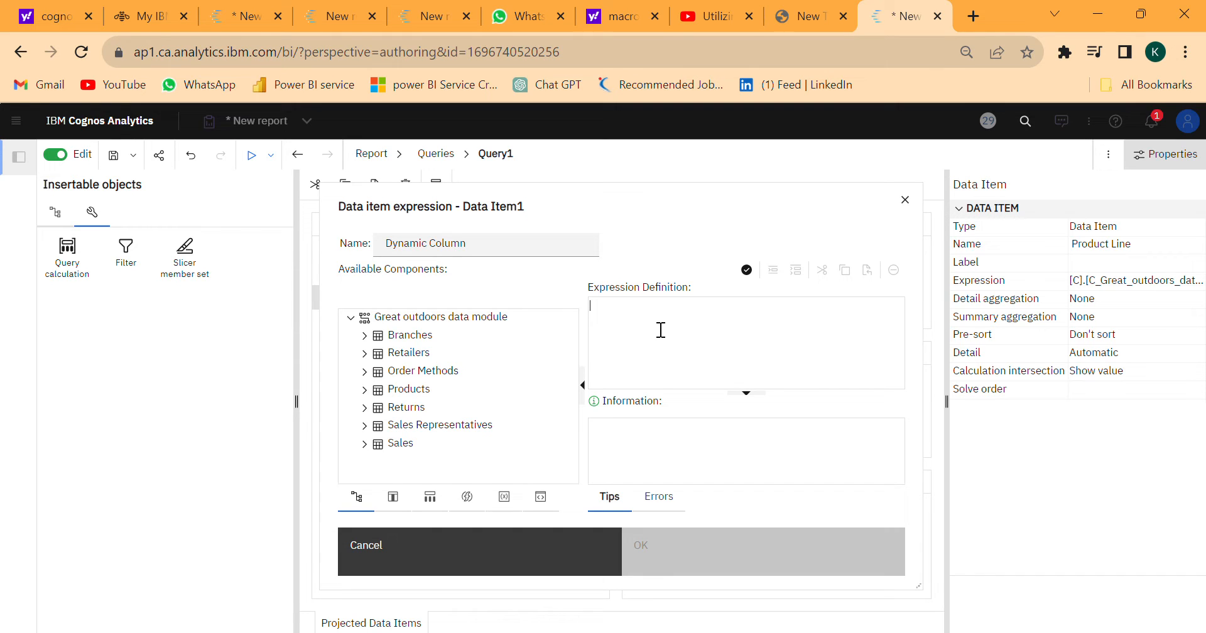
Step: Begin the Dynamic Column expression with #prompt( and review the function's syntax help and examples
{"action": "type", "text": "#"}
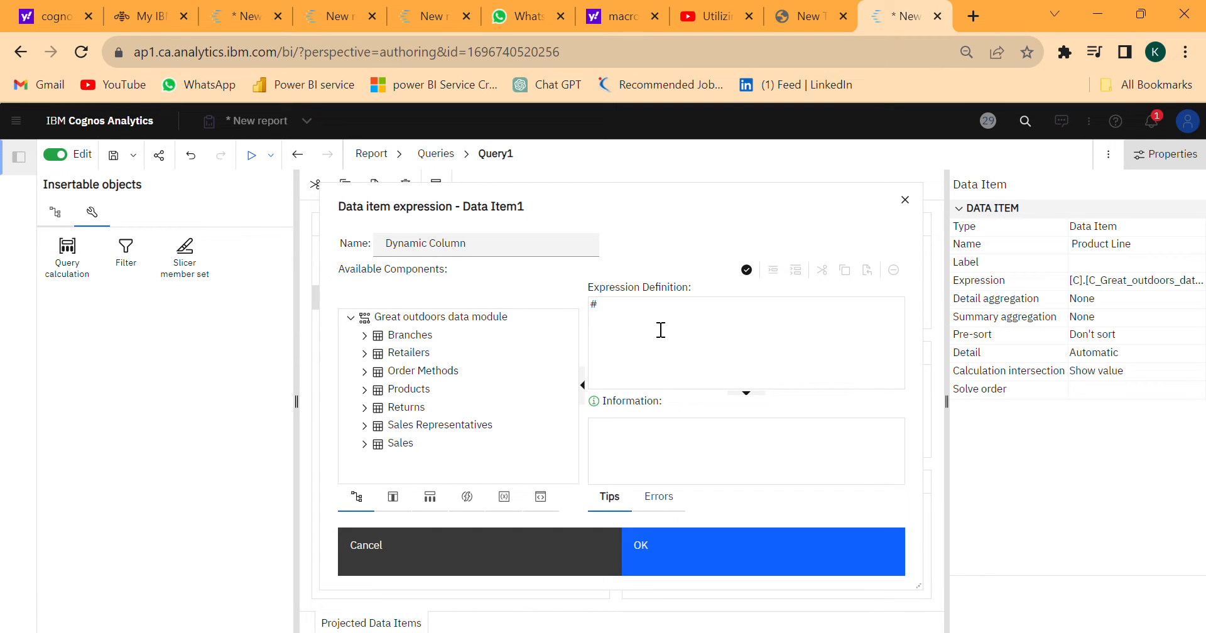
{"action": "type", "text": "prompt("}
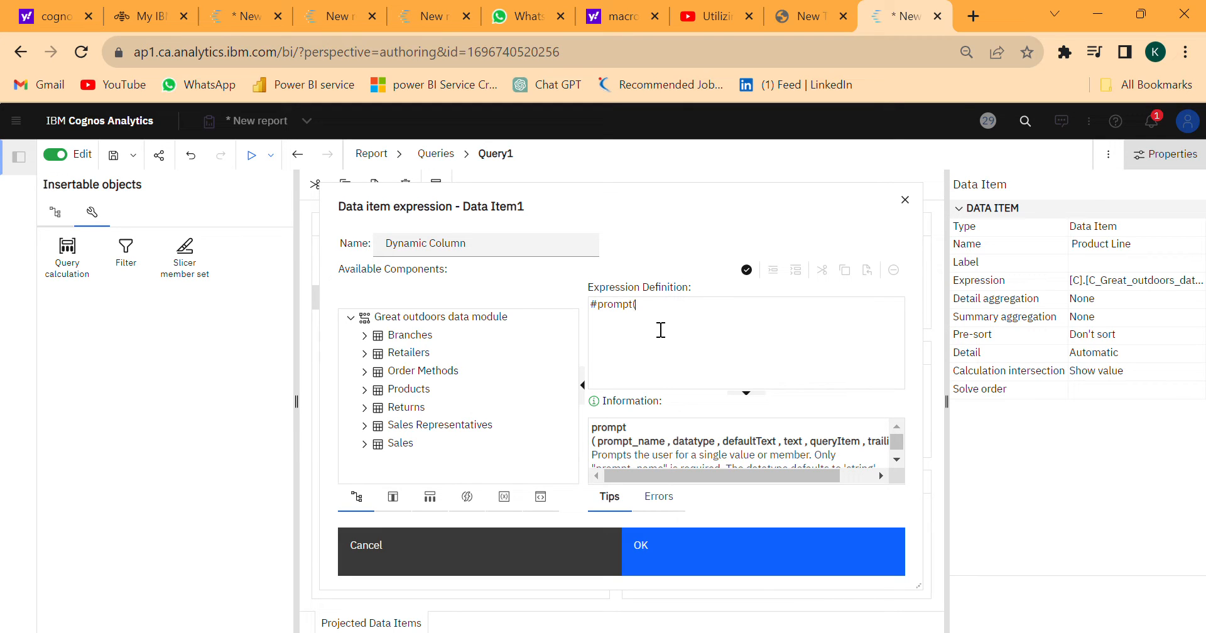
{"action": "scroll", "coordinate": [704, 447], "scroll_direction": "down", "scroll_amount": 1}
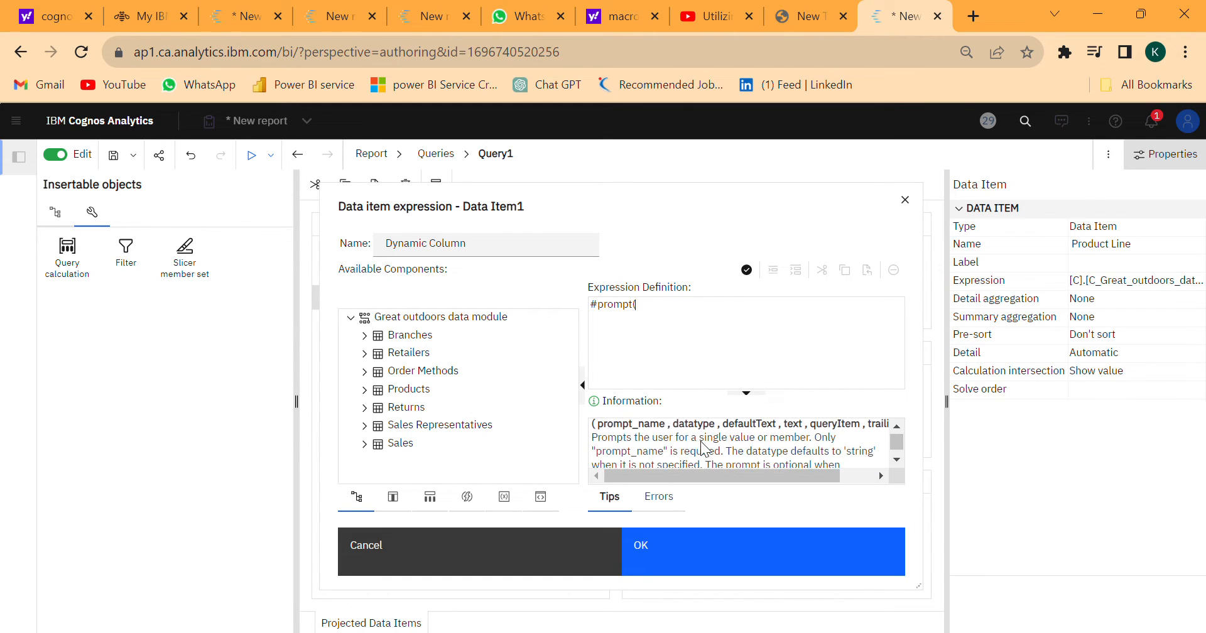
{"action": "scroll", "coordinate": [704, 447], "scroll_direction": "up", "scroll_amount": 1}
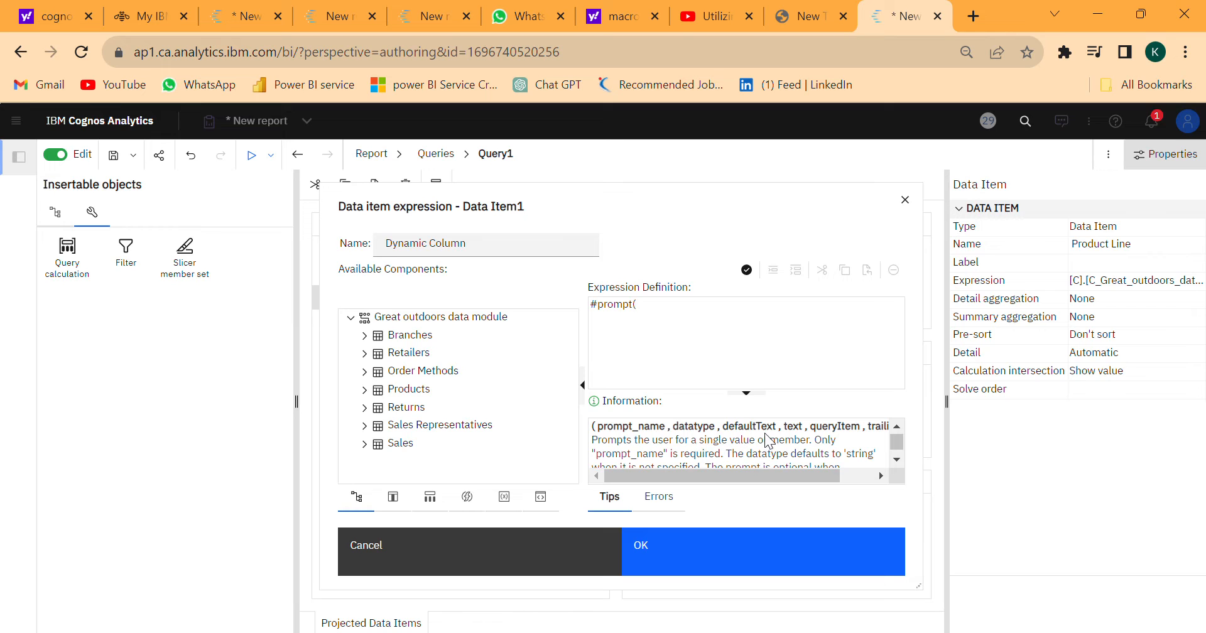
{"action": "scroll", "coordinate": [846, 434], "scroll_direction": "left", "scroll_amount": 2}
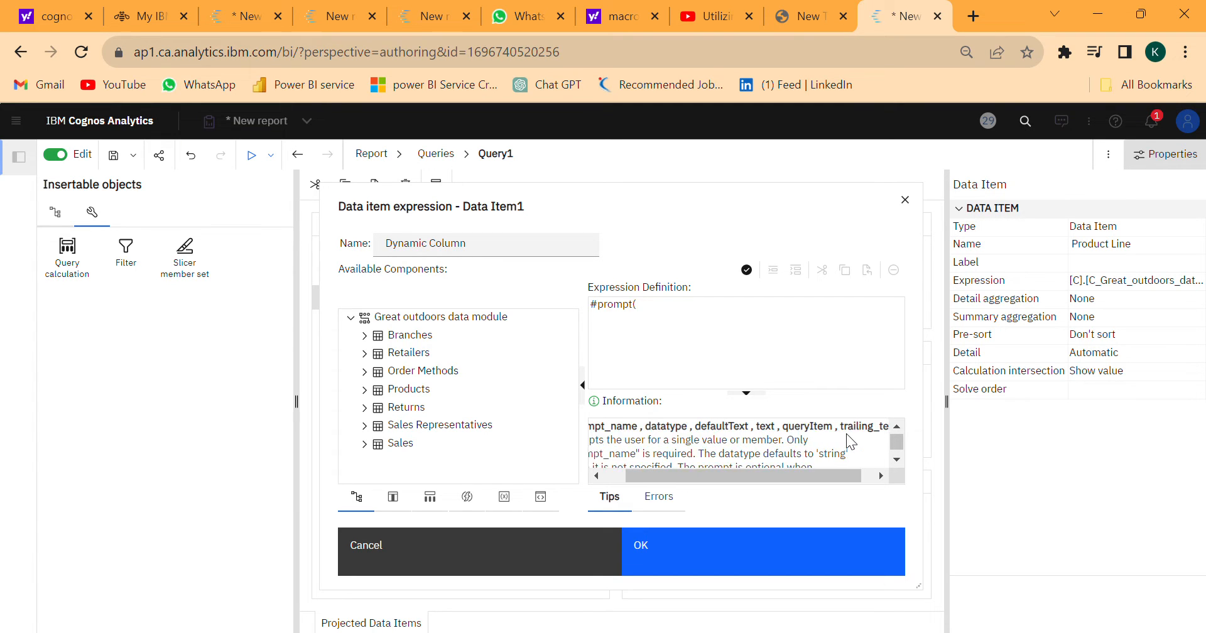
{"action": "scroll", "coordinate": [846, 434], "scroll_direction": "down", "scroll_amount": 2}
{"action": "scroll", "coordinate": [847, 434], "scroll_direction": "down", "scroll_amount": 5}
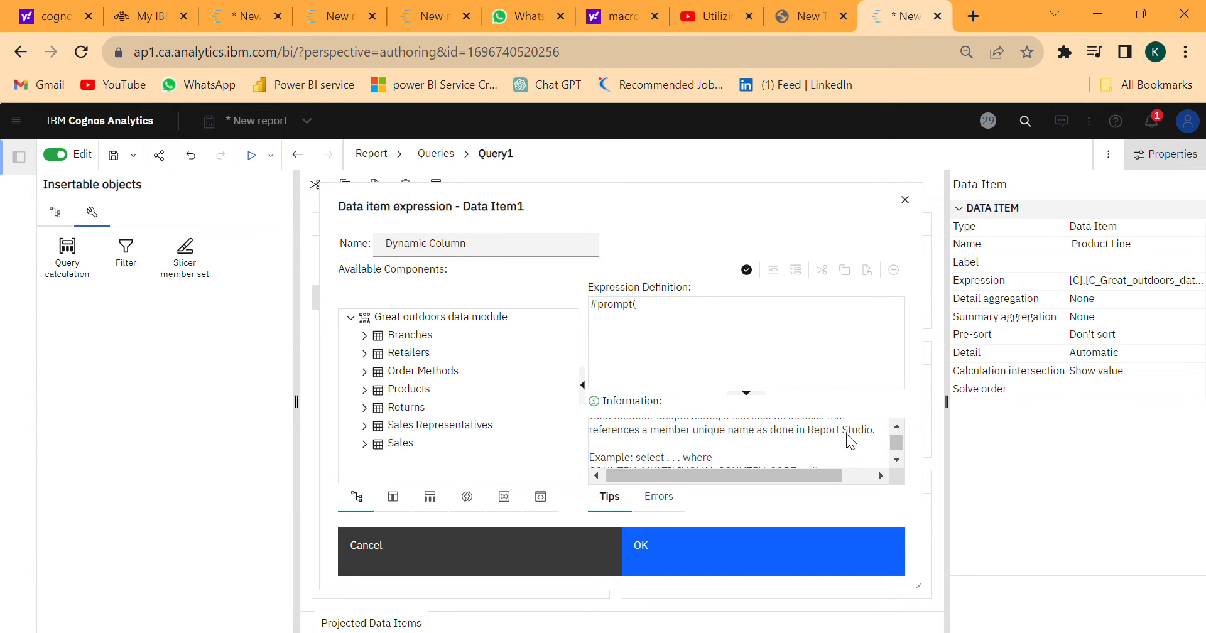
{"action": "scroll", "coordinate": [847, 434], "scroll_direction": "down", "scroll_amount": 2}
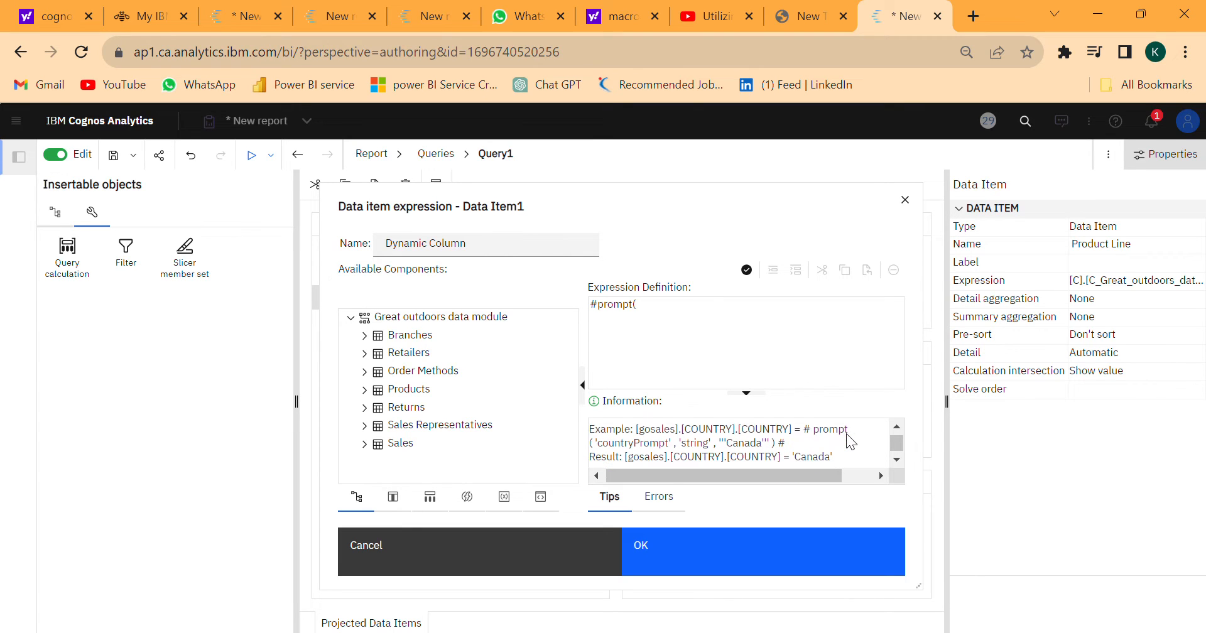
{"action": "scroll", "coordinate": [847, 434], "scroll_direction": "up", "scroll_amount": 1}
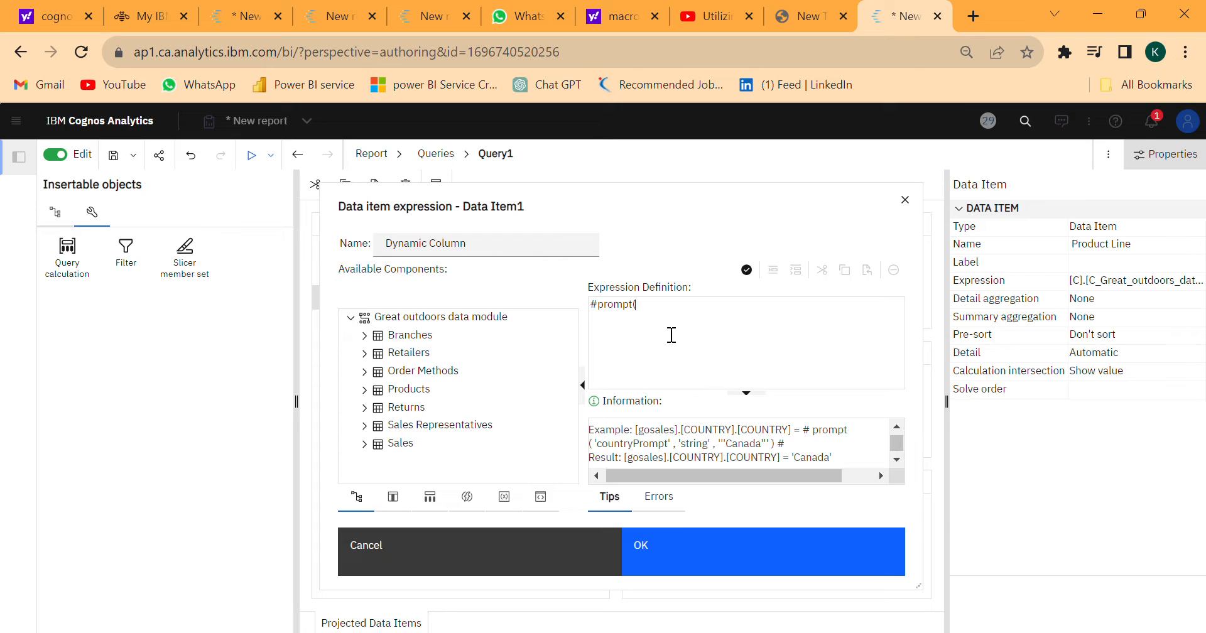
Step: Complete the expression as #prompt('Dynamic','Token')#, taking the Dynamic parameter as the prompt name
{"action": "left_click", "coordinate": [513, 496]}
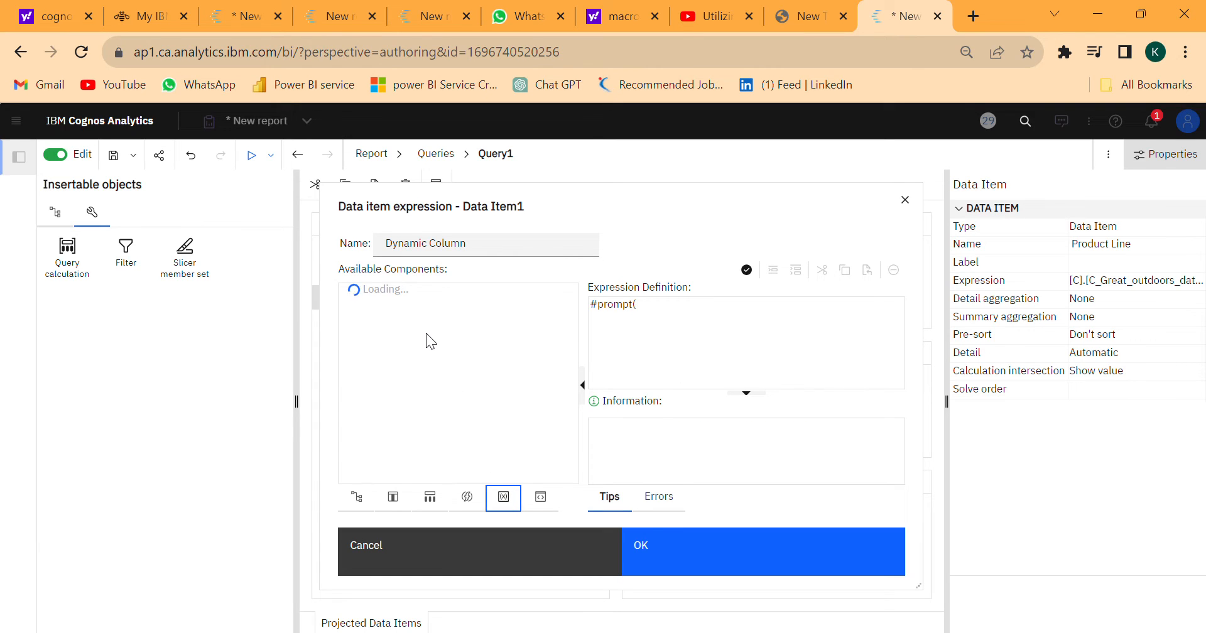
{"action": "double_click", "coordinate": [395, 292]}
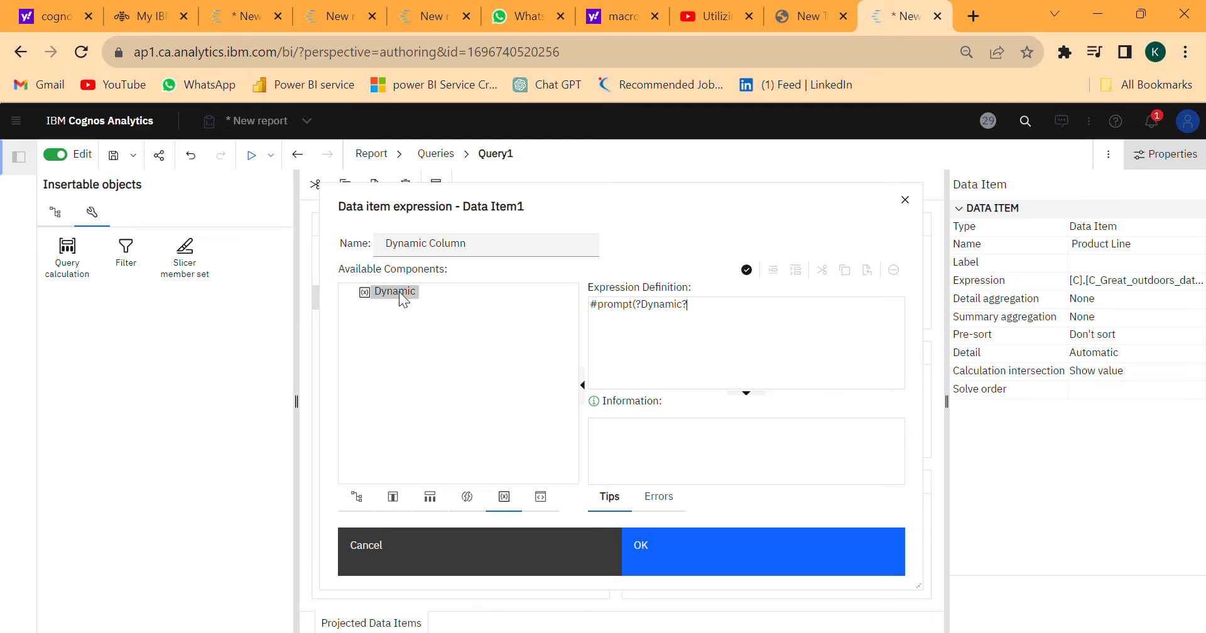
{"action": "left_click", "coordinate": [624, 320]}
{"action": "scroll", "coordinate": [703, 447], "scroll_direction": "down", "scroll_amount": 5}
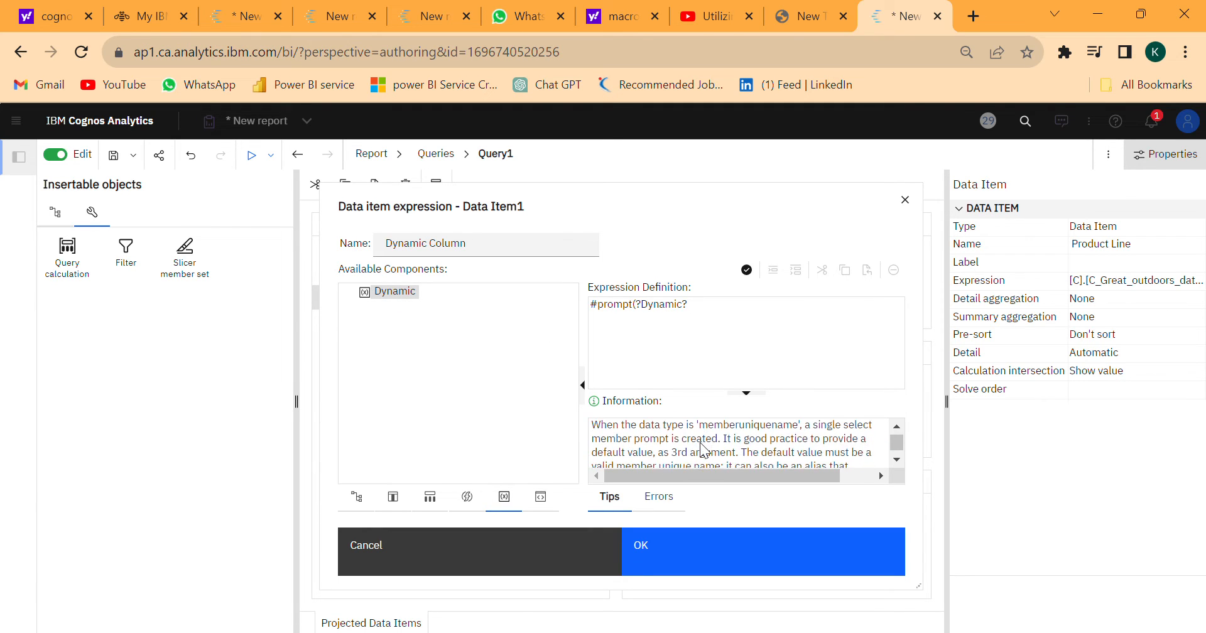
{"action": "scroll", "coordinate": [701, 445], "scroll_direction": "down", "scroll_amount": 5}
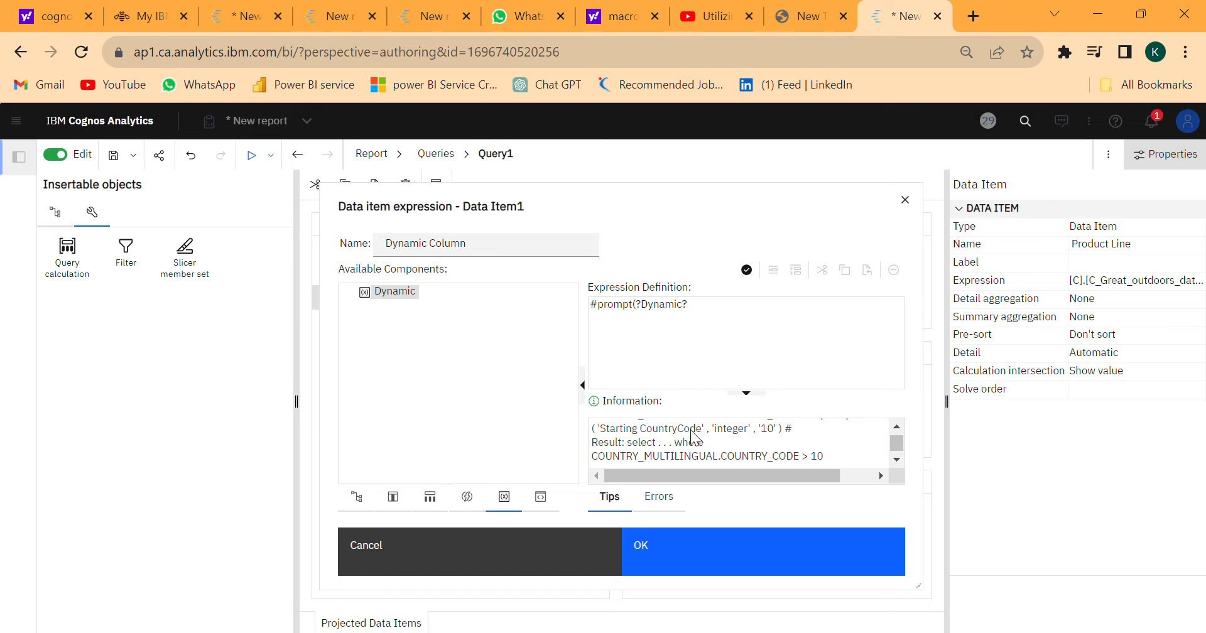
{"action": "key", "text": "BackSpace"}
{"action": "type", "text": "'"}
{"action": "key", "text": "BackSpace"}
{"action": "type", "text": ",'Token"}
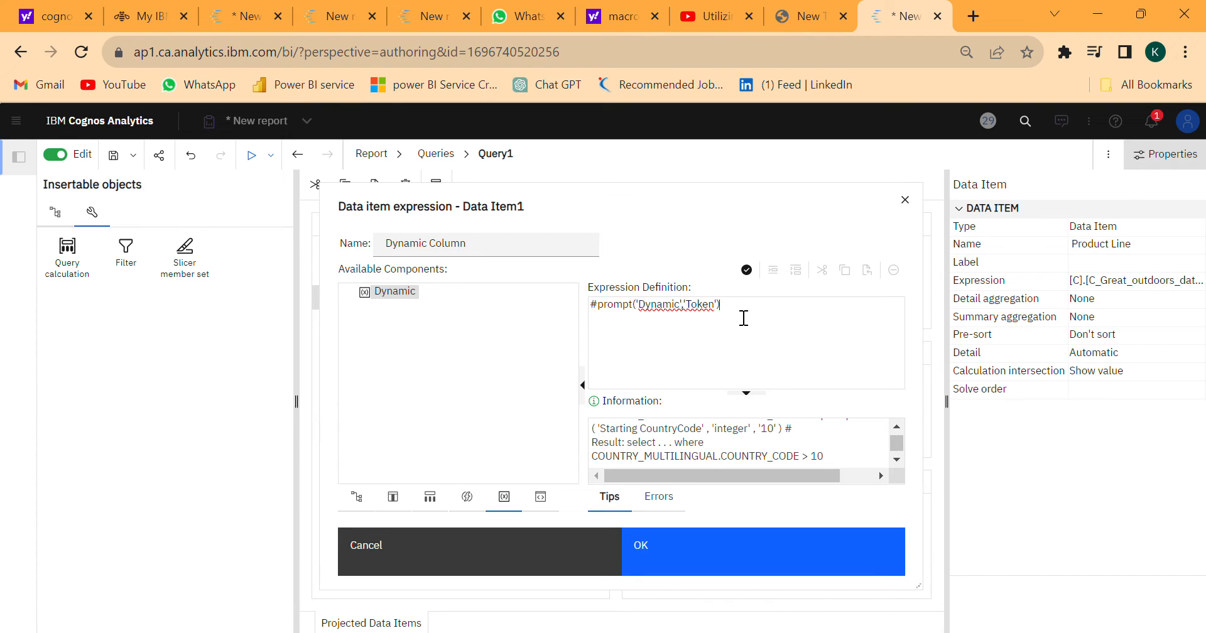
{"action": "type", "text": "#"}
Step: Wrap the prompt function in sb() so that the expression reads #sb(prompt('Dynamic','Token'))#
{"action": "left_click", "coordinate": [395, 497]}
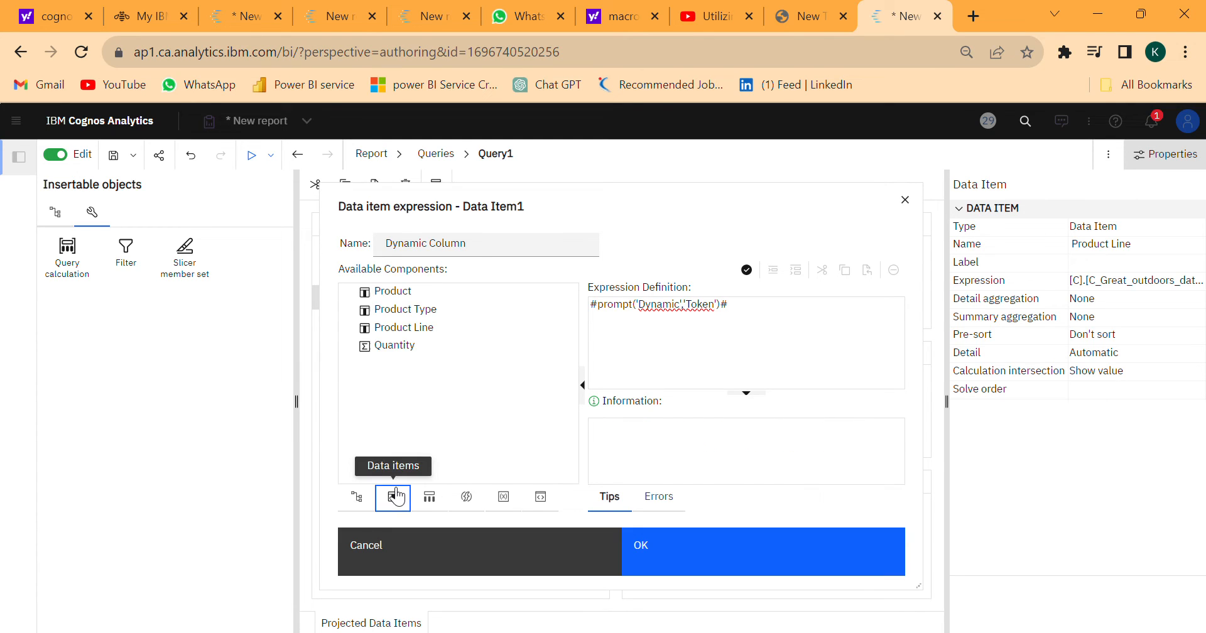
{"action": "double_click", "coordinate": [607, 318]}
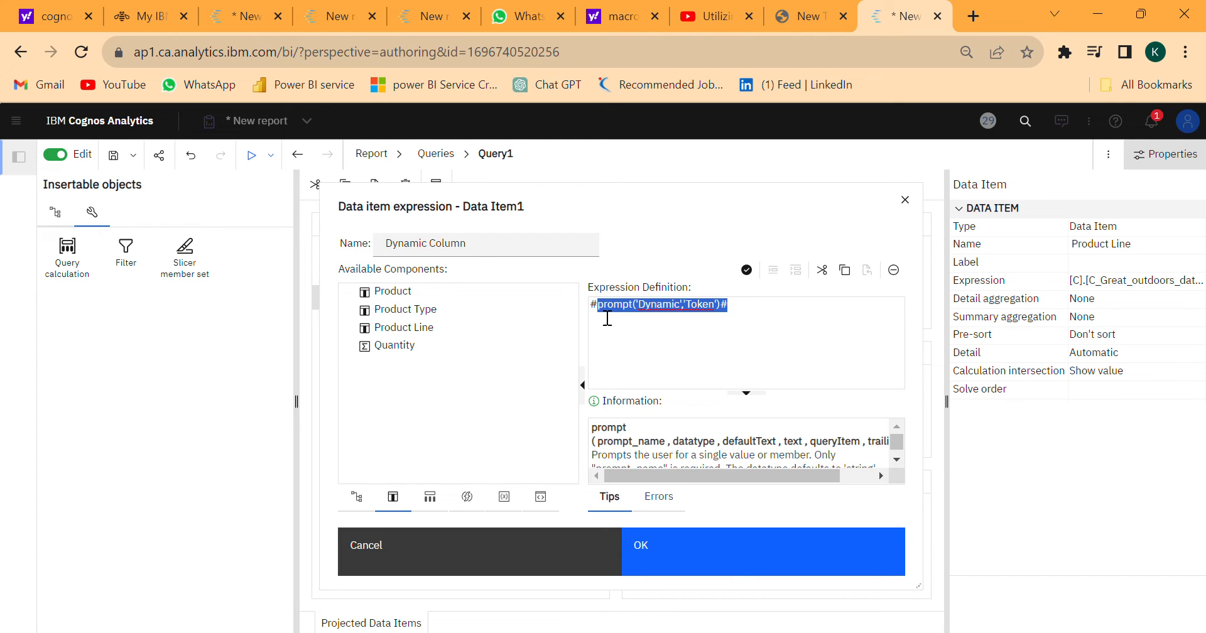
{"action": "left_click", "coordinate": [757, 316]}
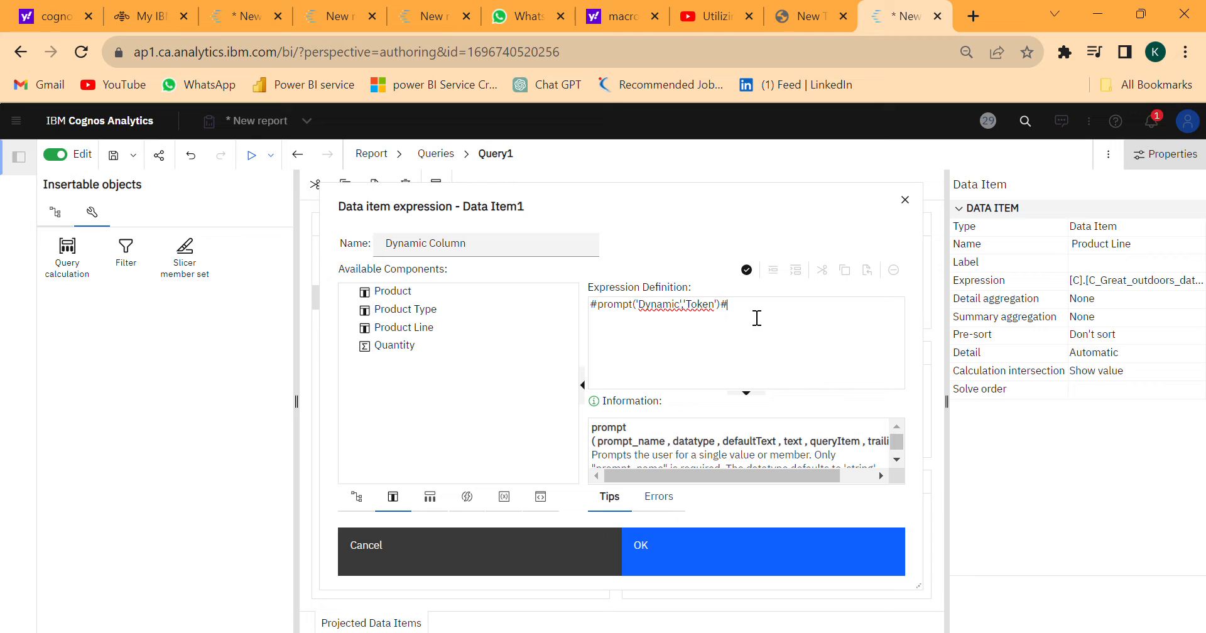
{"action": "double_click", "coordinate": [608, 311]}
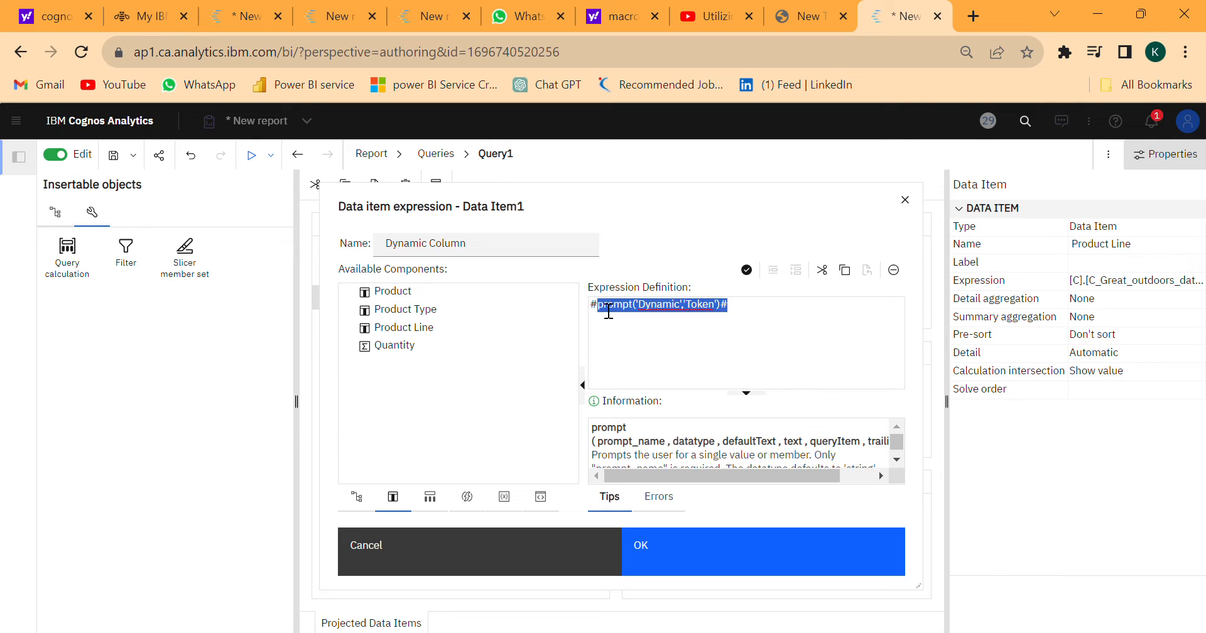
{"action": "left_click", "coordinate": [744, 321]}
{"action": "key", "text": "shift+Left"}
{"action": "key", "text": "Left"}
{"action": "key", "text": "Left"}
{"action": "key", "text": "Left"}
{"action": "key", "text": "Left"}
{"action": "key", "text": "Left"}
{"action": "key", "text": "Left"}
{"action": "key", "text": "Left"}
{"action": "key", "text": "Left"}
{"action": "key", "text": "Left"}
{"action": "key", "text": "Left"}
{"action": "key", "text": "Left"}
{"action": "key", "text": "Left"}
{"action": "key", "text": "Left"}
{"action": "key", "text": "Left"}
{"action": "key", "text": "Left"}
{"action": "key", "text": "Left"}
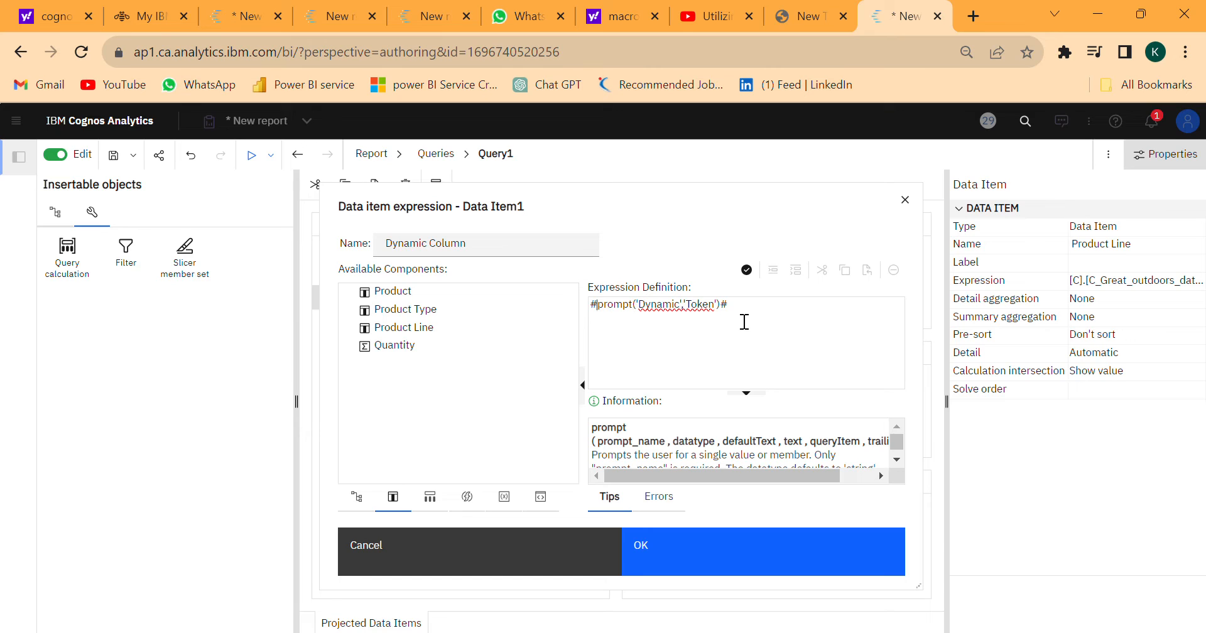
{"action": "type", "text": "sb("}
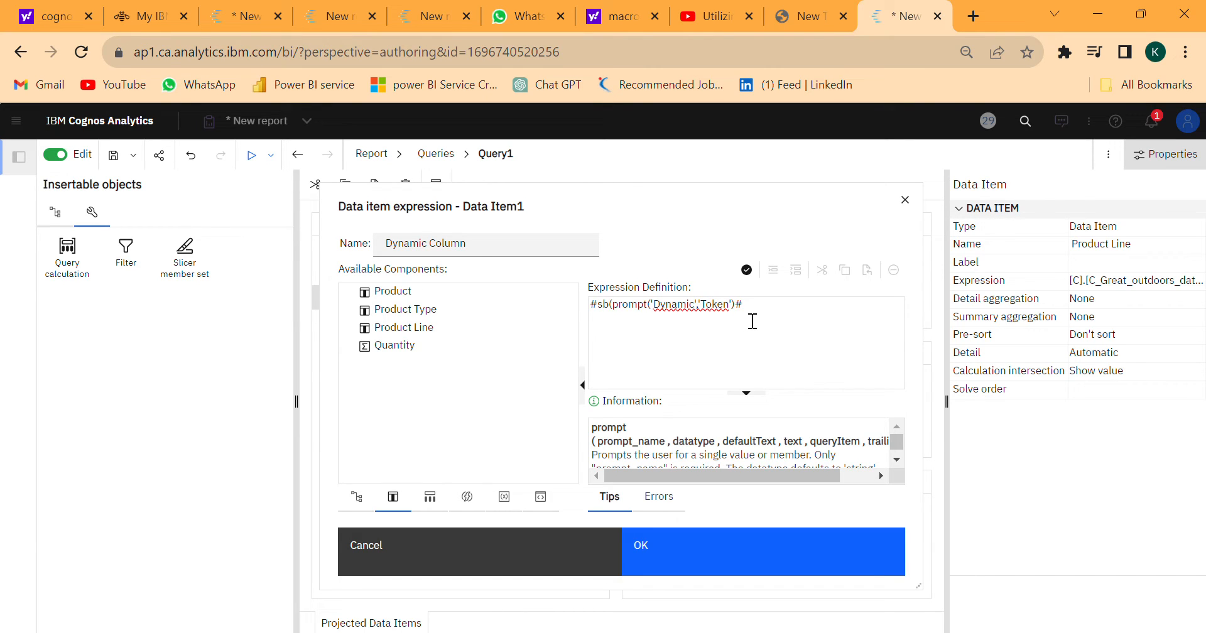
{"action": "type", "text": ")"}
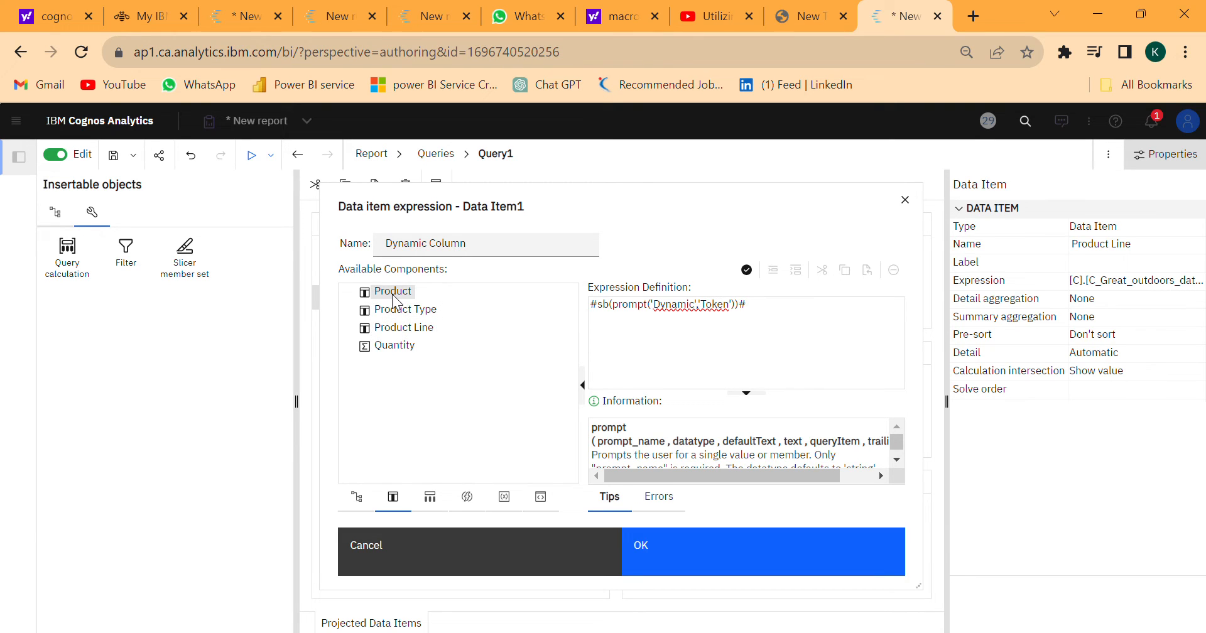
{"action": "left_click_drag", "start_coordinate": [415, 330], "coordinate": [641, 363]}
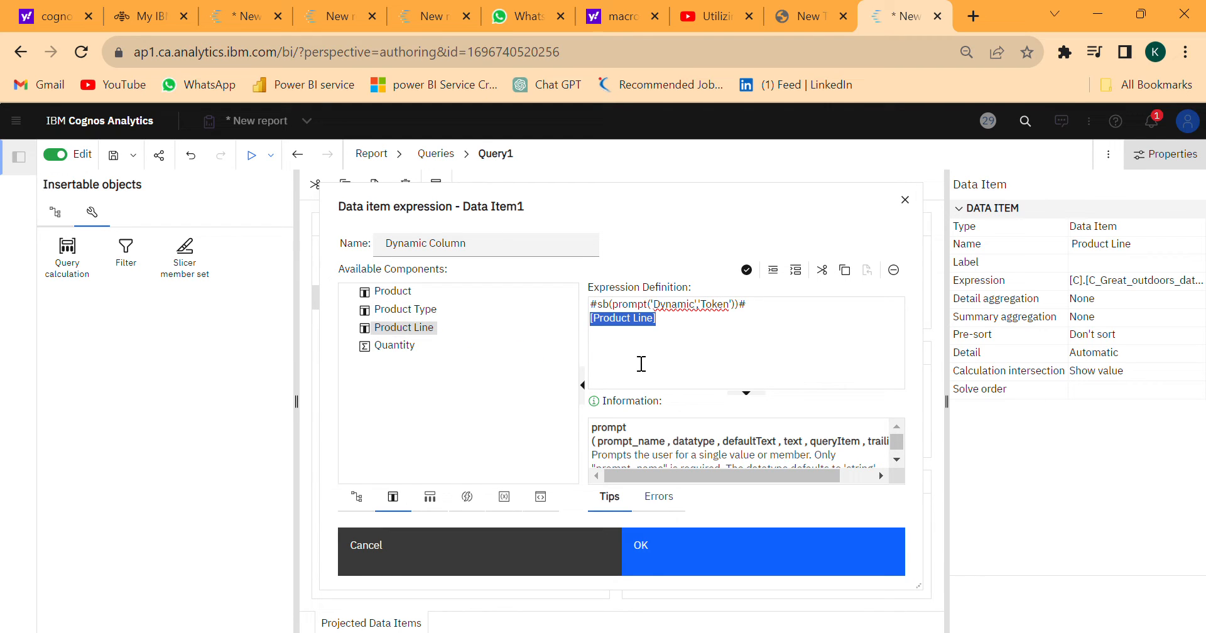
{"action": "left_click", "coordinate": [677, 346]}
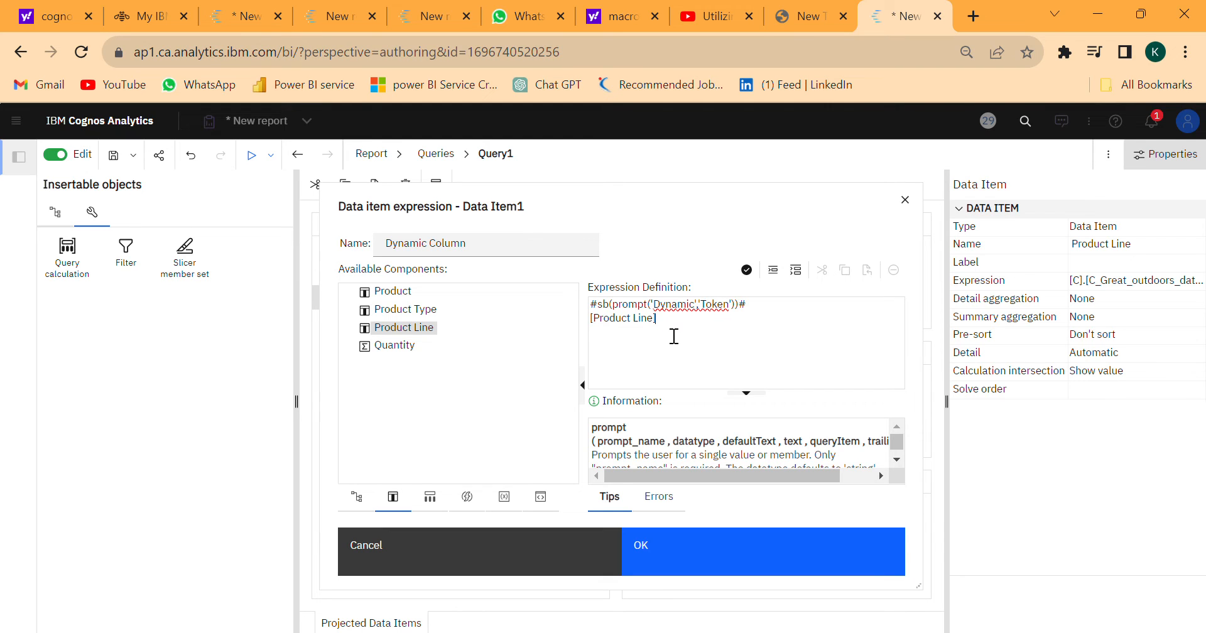
{"action": "key", "text": "BackSpace"}
{"action": "key", "text": "BackSpace"}
{"action": "key", "text": "BackSpace"}
{"action": "key", "text": "BackSpace"}
{"action": "key", "text": "BackSpace"}
{"action": "key", "text": "BackSpace"}
{"action": "key", "text": "BackSpace"}
{"action": "key", "text": "BackSpace"}
{"action": "key", "text": "BackSpace"}
{"action": "key", "text": "BackSpace"}
{"action": "key", "text": "BackSpace"}
{"action": "key", "text": "BackSpace"}
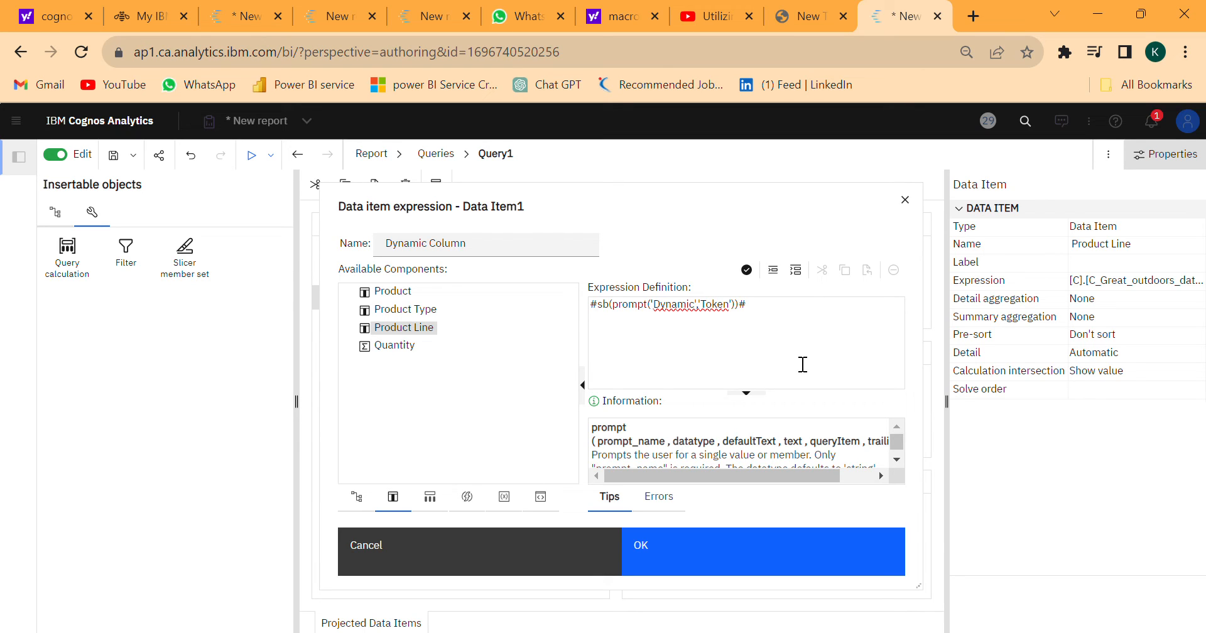
Step: Validate the Dynamic Column expression and save the data item
{"action": "left_click", "coordinate": [747, 270]}
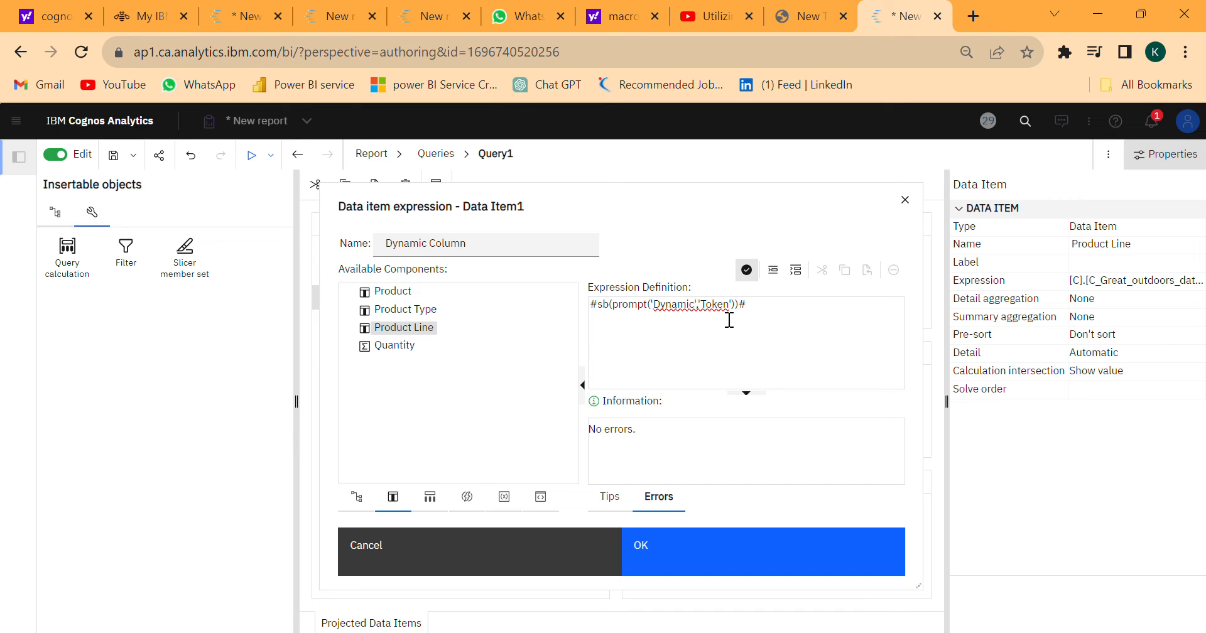
{"action": "left_click", "coordinate": [706, 556]}
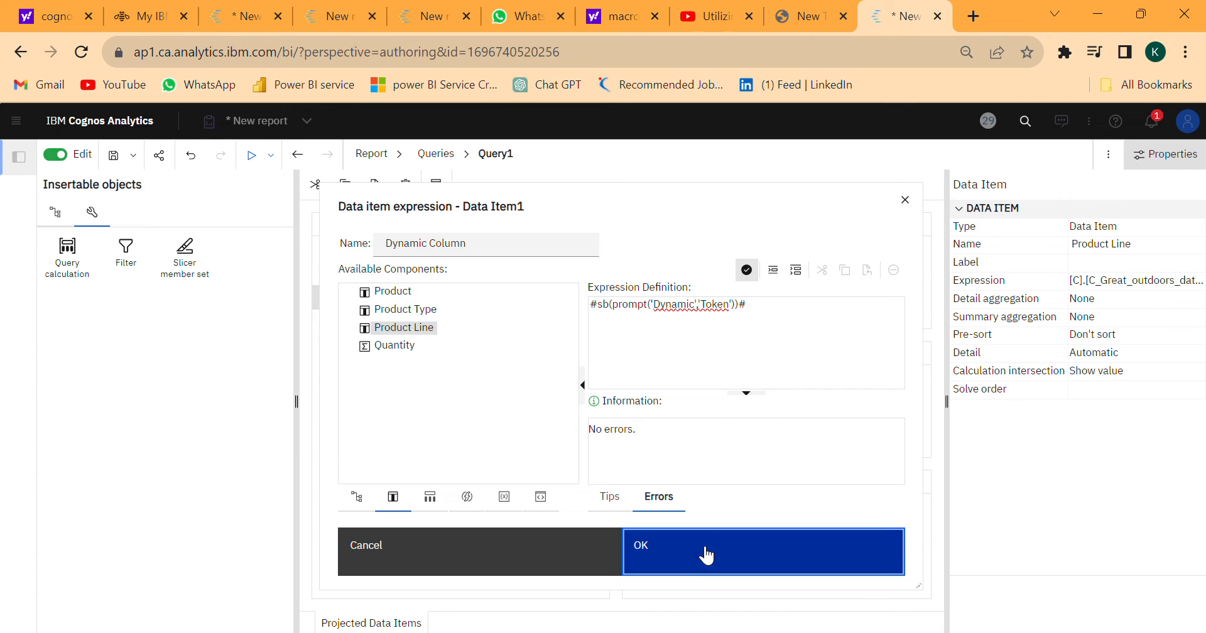
Step: Return to Page1 and insert the Dynamic Column data item into the list before Quantity
{"action": "left_click", "coordinate": [406, 162]}
{"action": "left_click", "coordinate": [371, 230]}
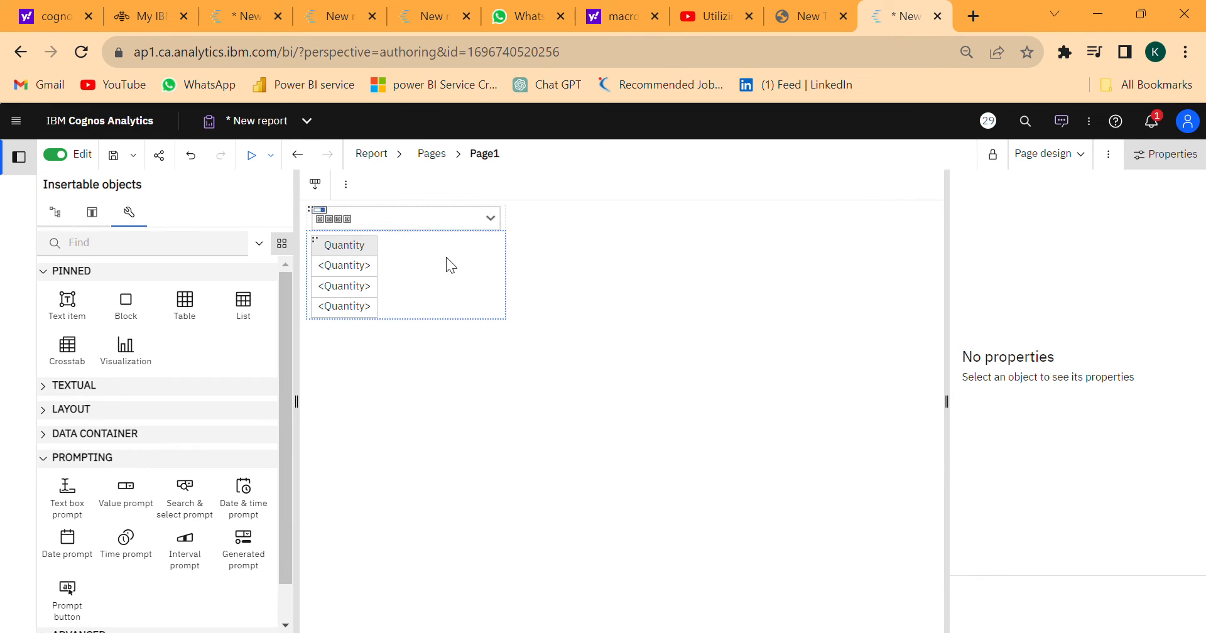
{"action": "left_click", "coordinate": [316, 240]}
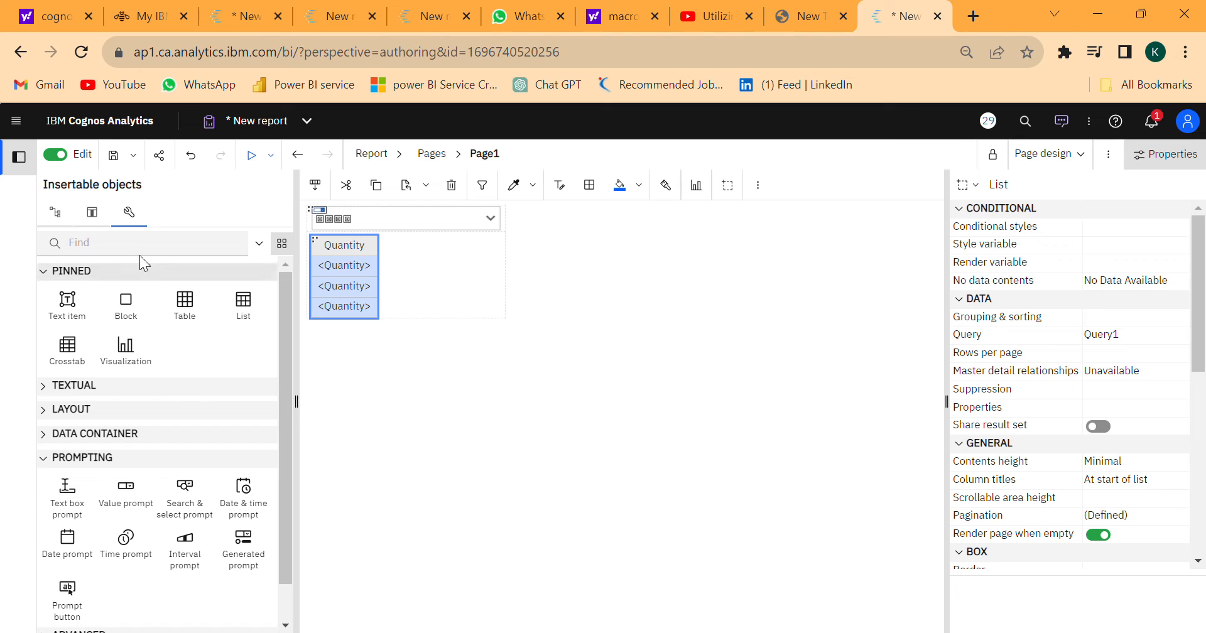
{"action": "left_click", "coordinate": [92, 212]}
{"action": "left_click_drag", "start_coordinate": [109, 307], "coordinate": [320, 277]}
{"action": "left_click", "coordinate": [380, 276]}
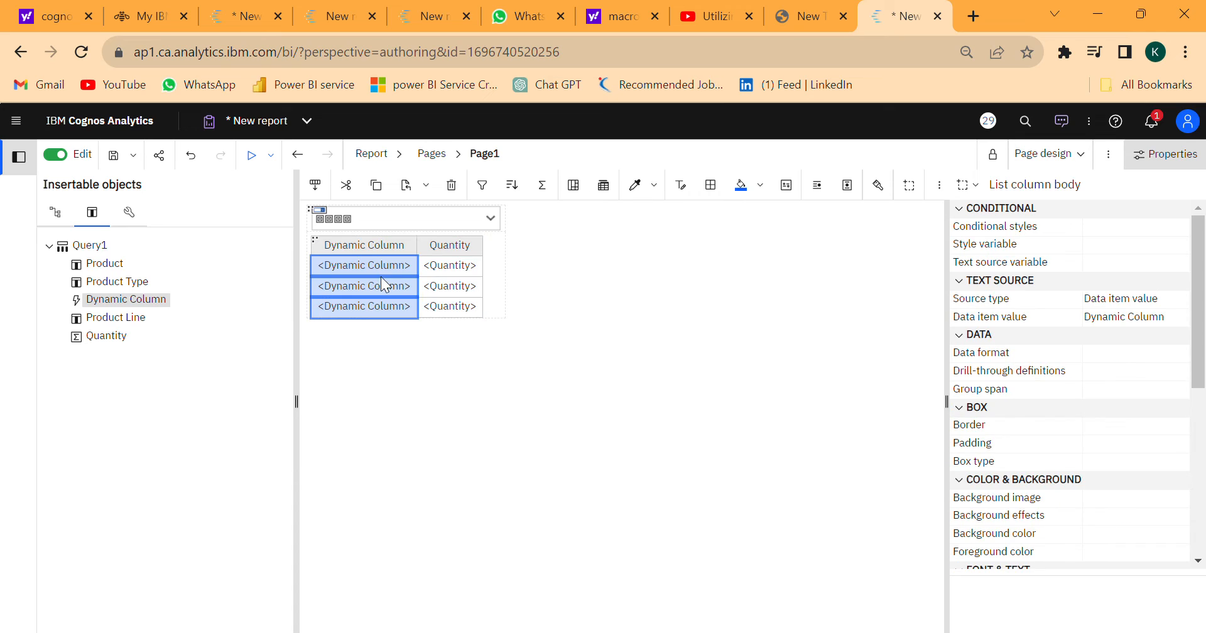
Step: Turn on auto-submit for the value prompt above the list
{"action": "left_click", "coordinate": [438, 216]}
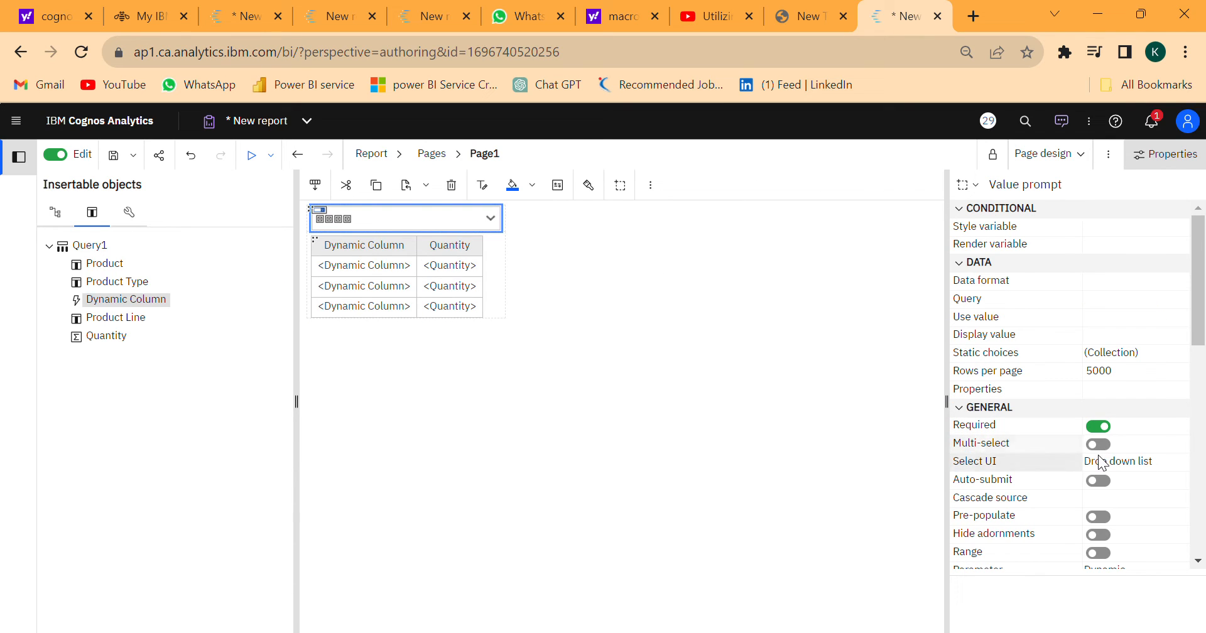
{"action": "left_click", "coordinate": [1102, 482]}
{"action": "left_click", "coordinate": [1103, 481]}
Step: Run the report as HTML and submit Product Line as the Dynamic prompt value
{"action": "left_click", "coordinate": [257, 165]}
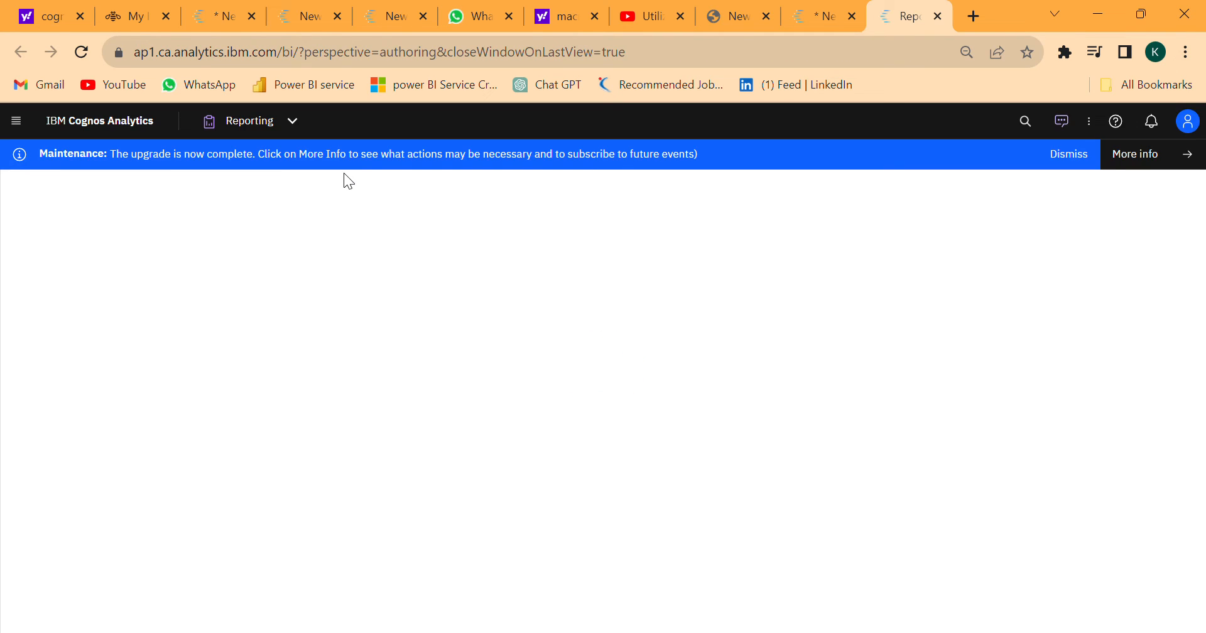
{"action": "left_click", "coordinate": [1055, 153]}
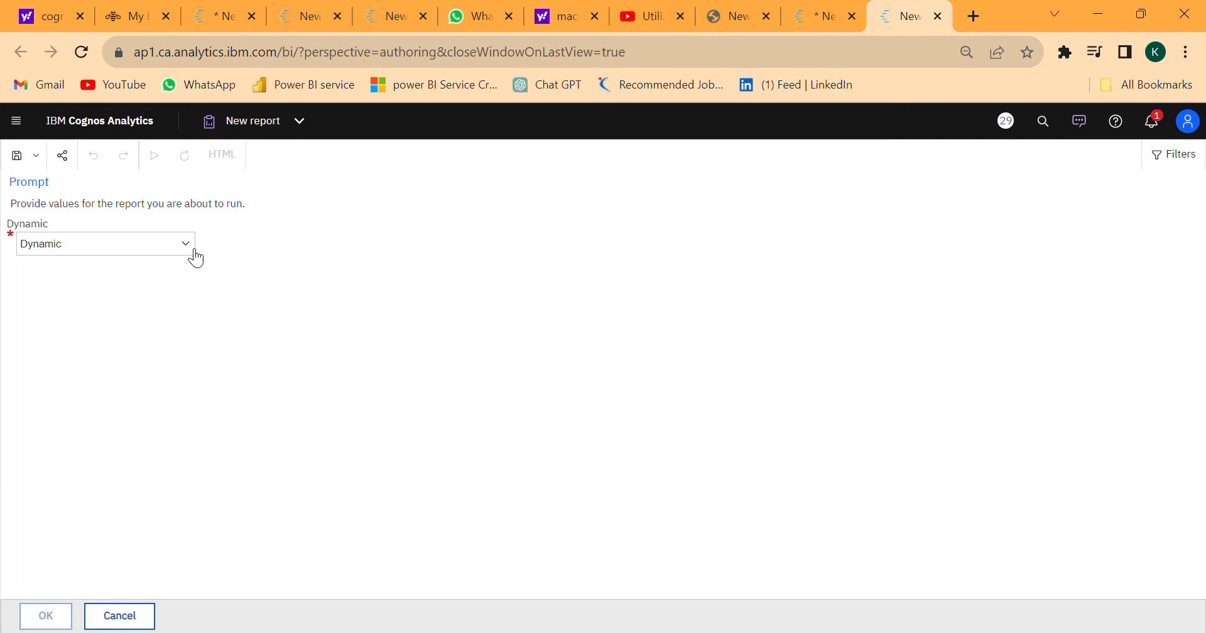
{"action": "left_click", "coordinate": [51, 296]}
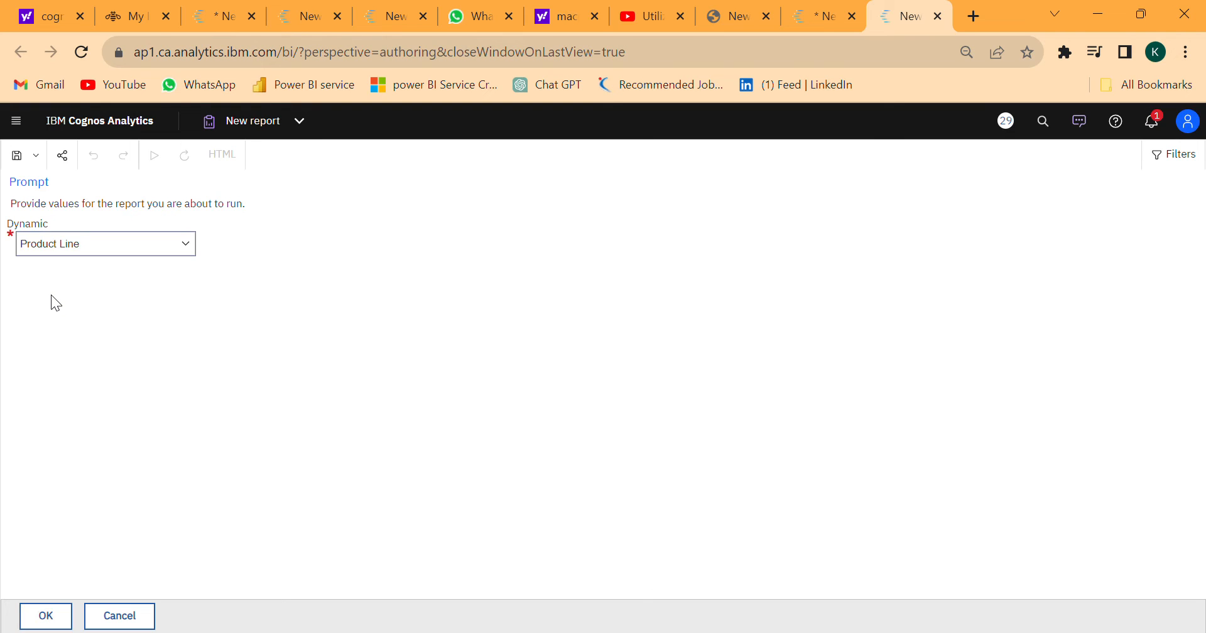
{"action": "left_click", "coordinate": [56, 617]}
{"action": "left_click", "coordinate": [57, 619]}
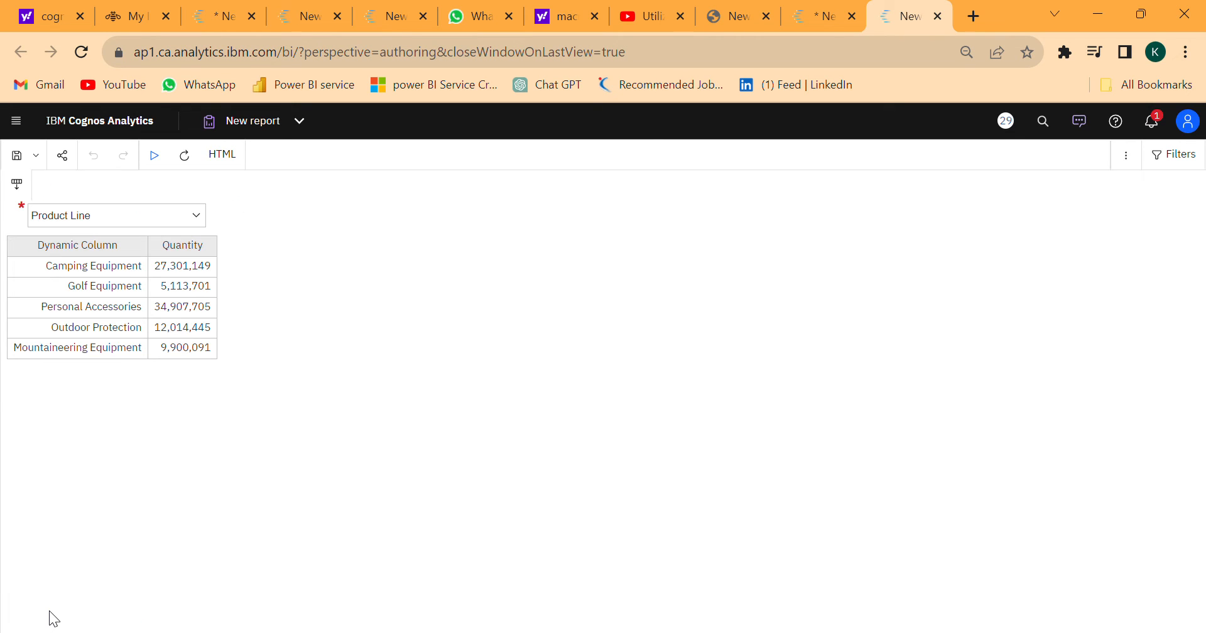
Step: Test the dynamic column by switching the report's value prompt to Product Type and then to Product
{"action": "left_click", "coordinate": [102, 308]}
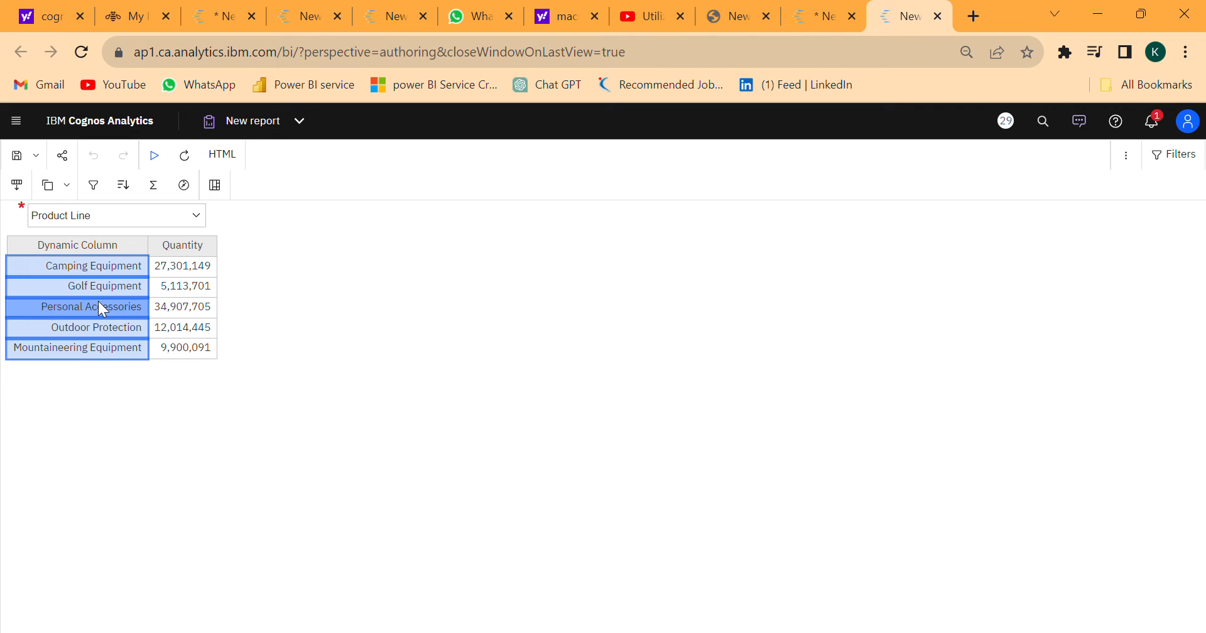
{"action": "left_click", "coordinate": [89, 271]}
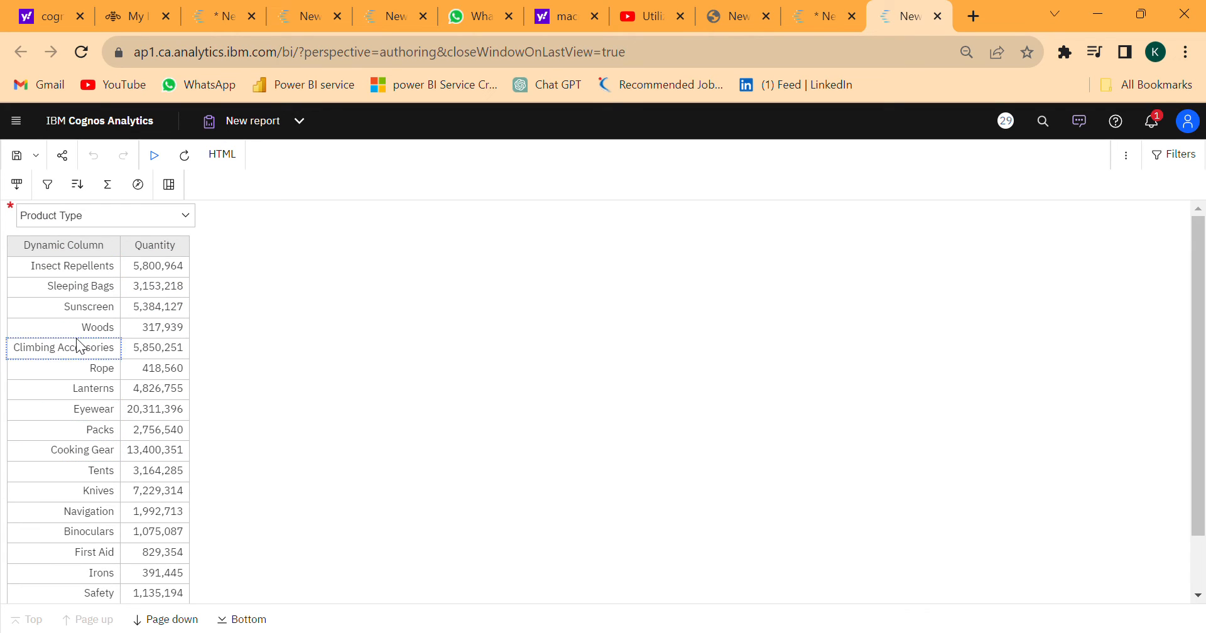
{"action": "left_click", "coordinate": [84, 242]}
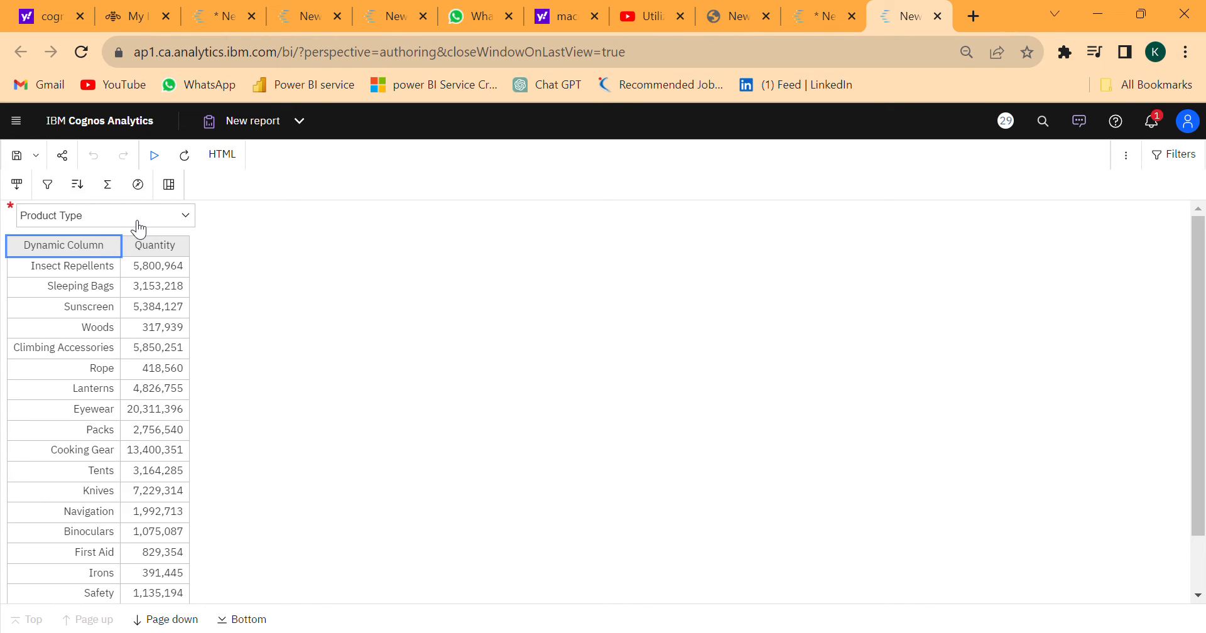
{"action": "double_click", "coordinate": [62, 289]}
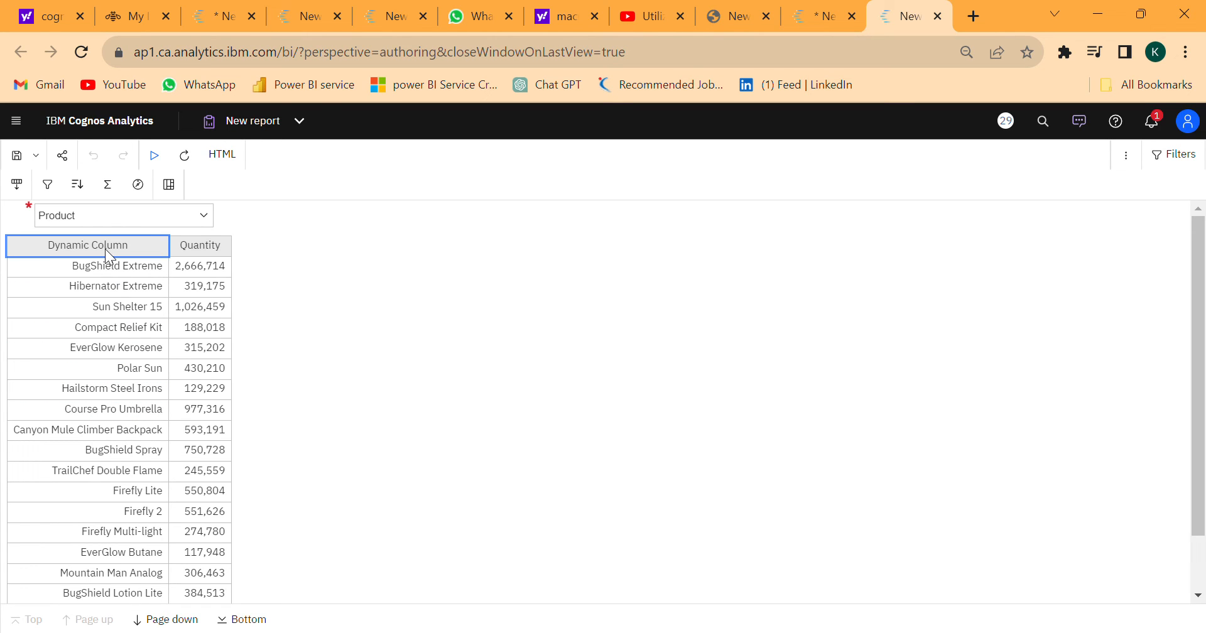
Step: Back in the report design, unlock the page objects and set the Dynamic Column title's source type to Report expression
{"action": "left_click", "coordinate": [820, 13]}
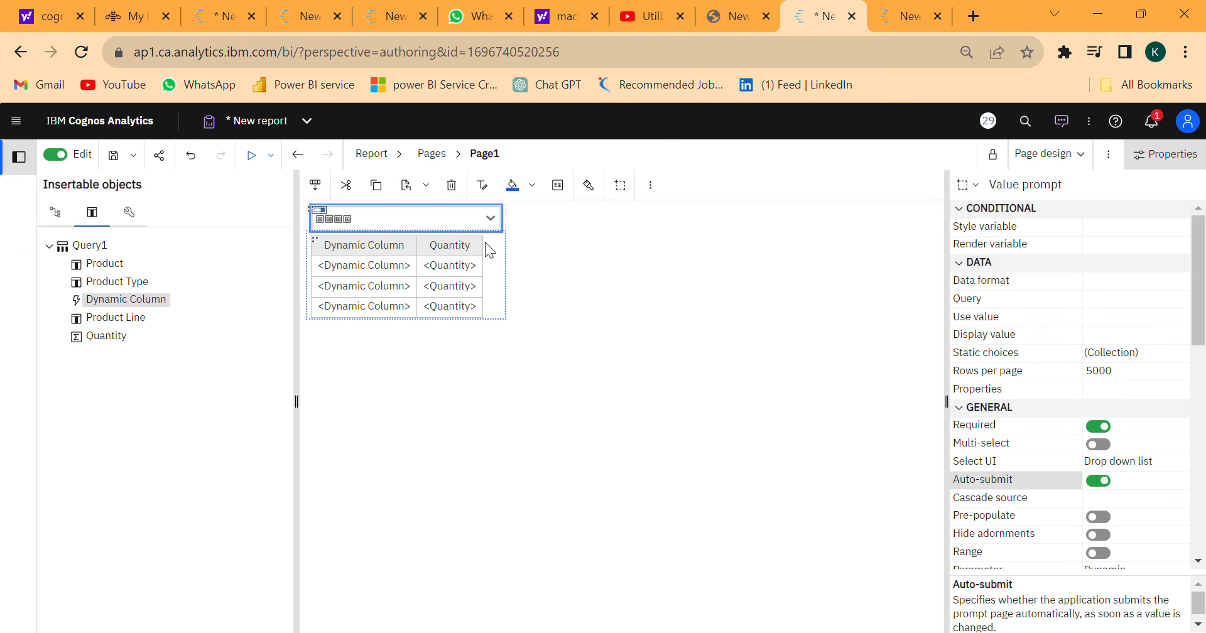
{"action": "left_click", "coordinate": [375, 247]}
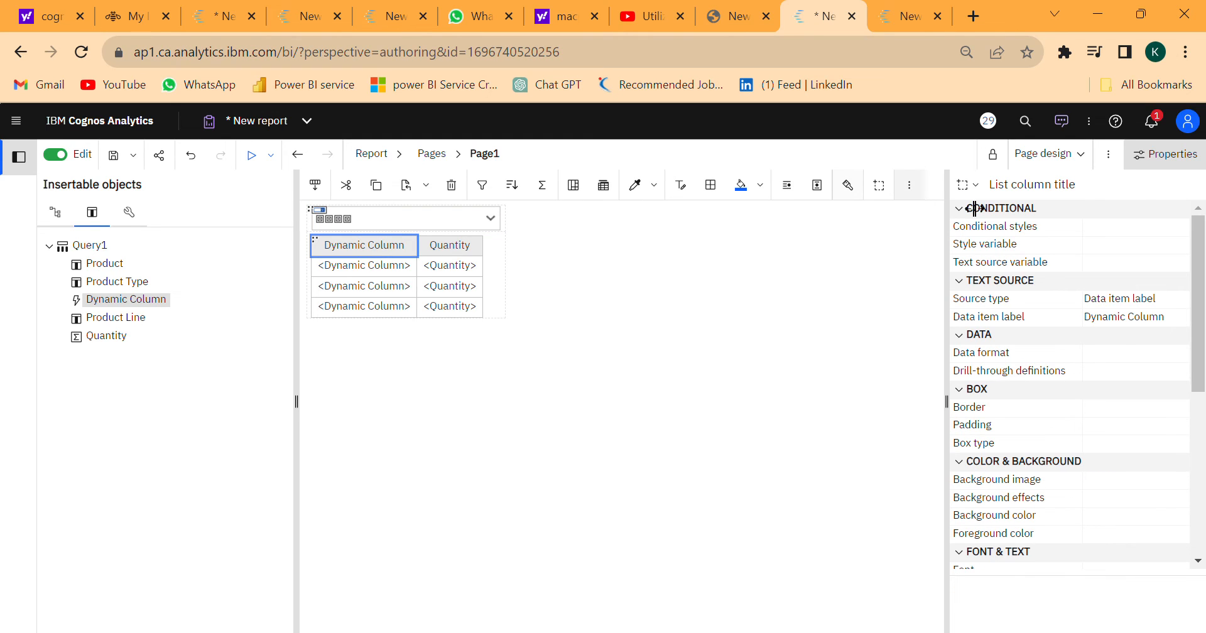
{"action": "left_click", "coordinate": [1005, 162]}
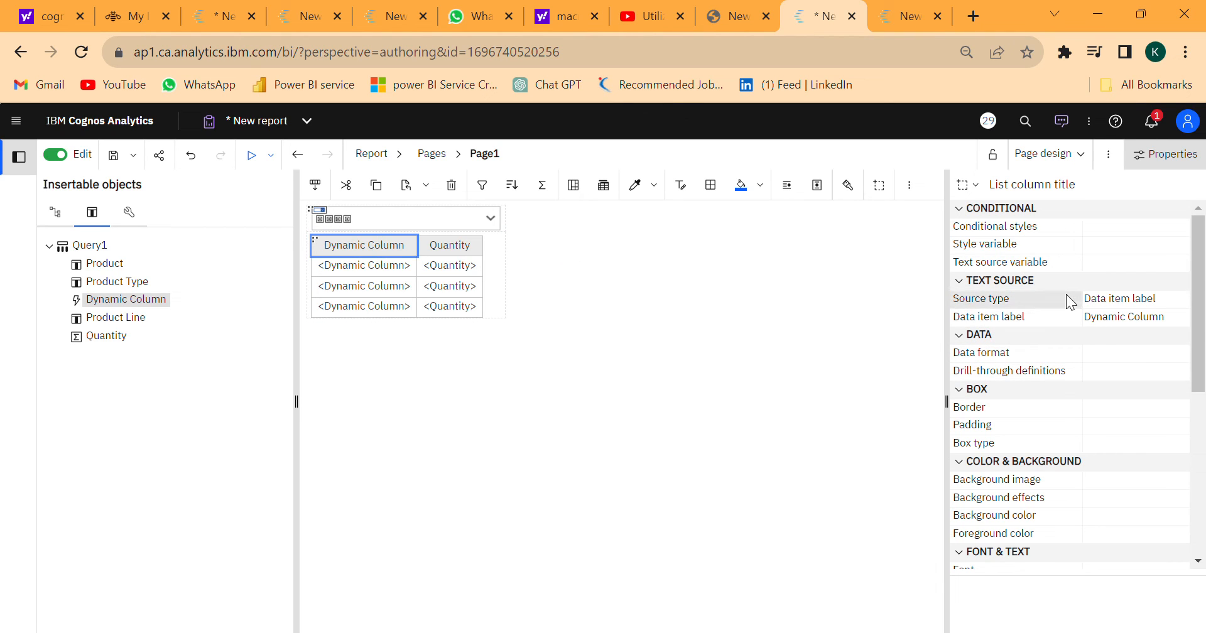
{"action": "left_click", "coordinate": [1180, 299]}
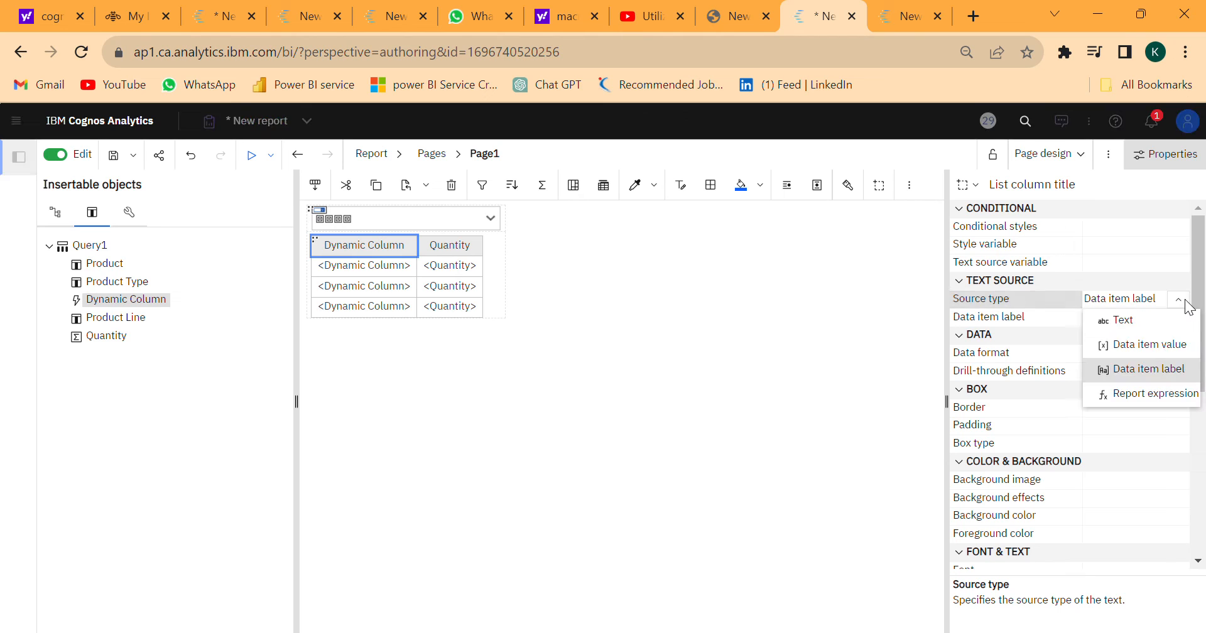
{"action": "left_click", "coordinate": [1151, 394]}
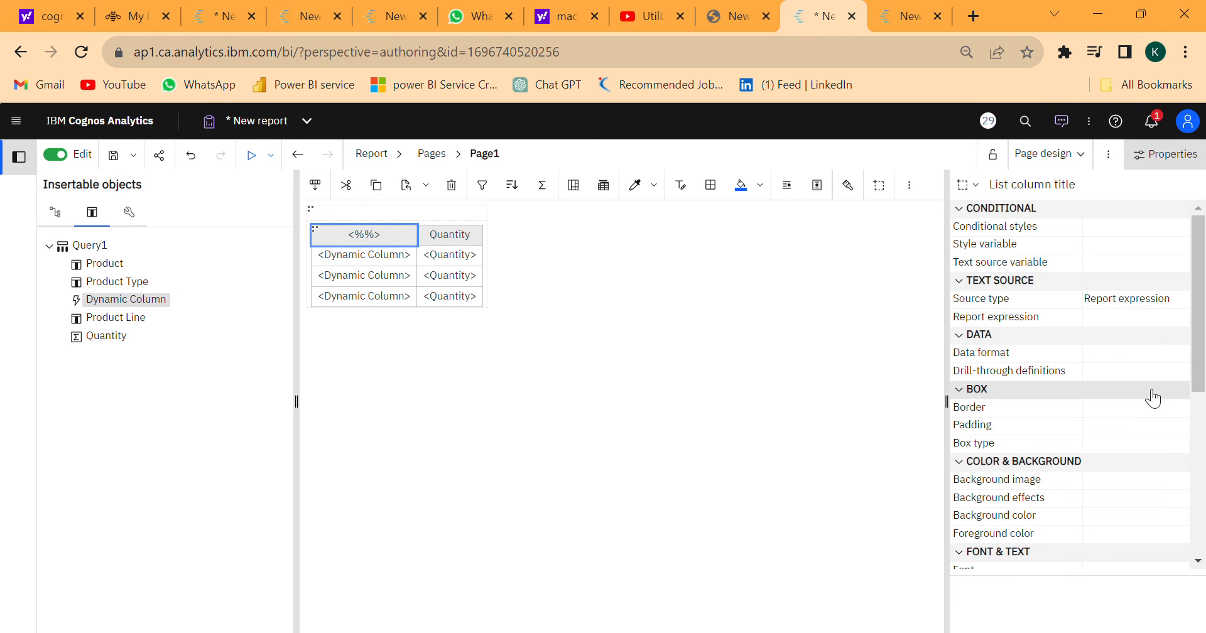
Step: Define the column title's report expression as ParamDisplayValue('Dynamic') using the Dynamic parameter
{"action": "left_click", "coordinate": [370, 250]}
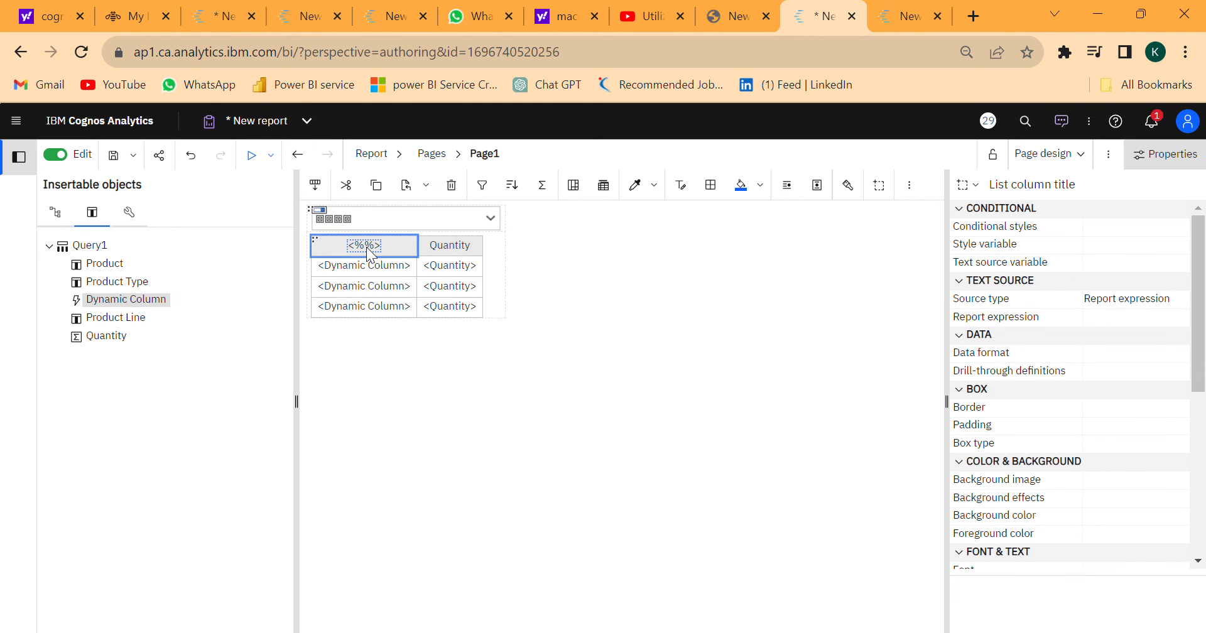
{"action": "double_click", "coordinate": [370, 250]}
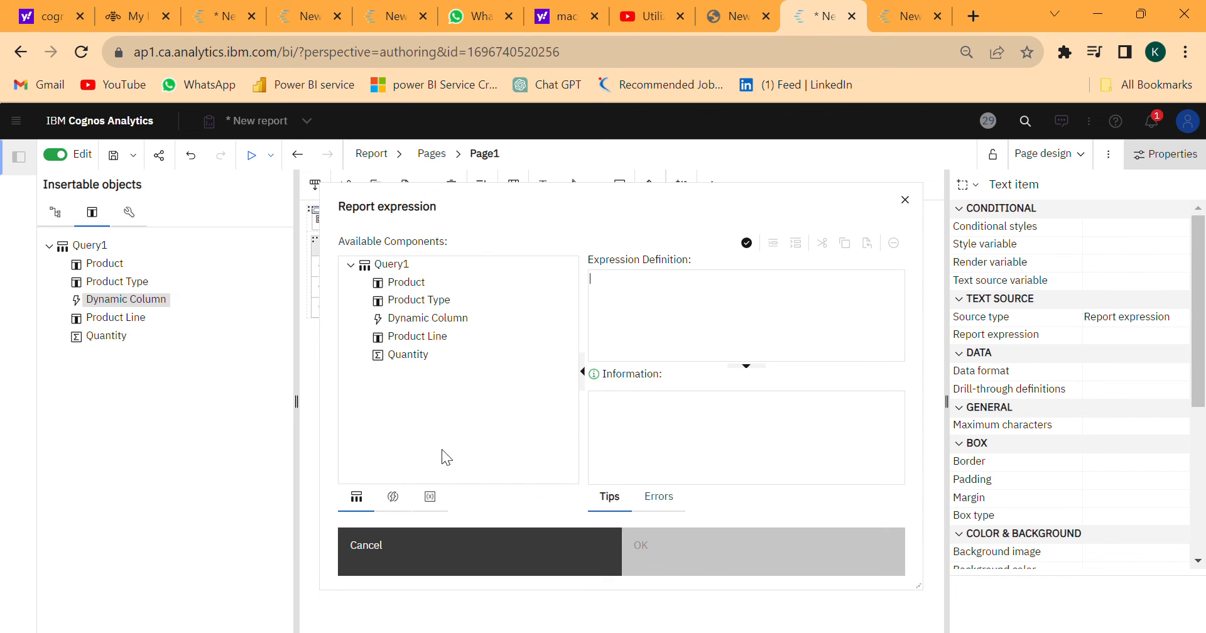
{"action": "left_click", "coordinate": [430, 498]}
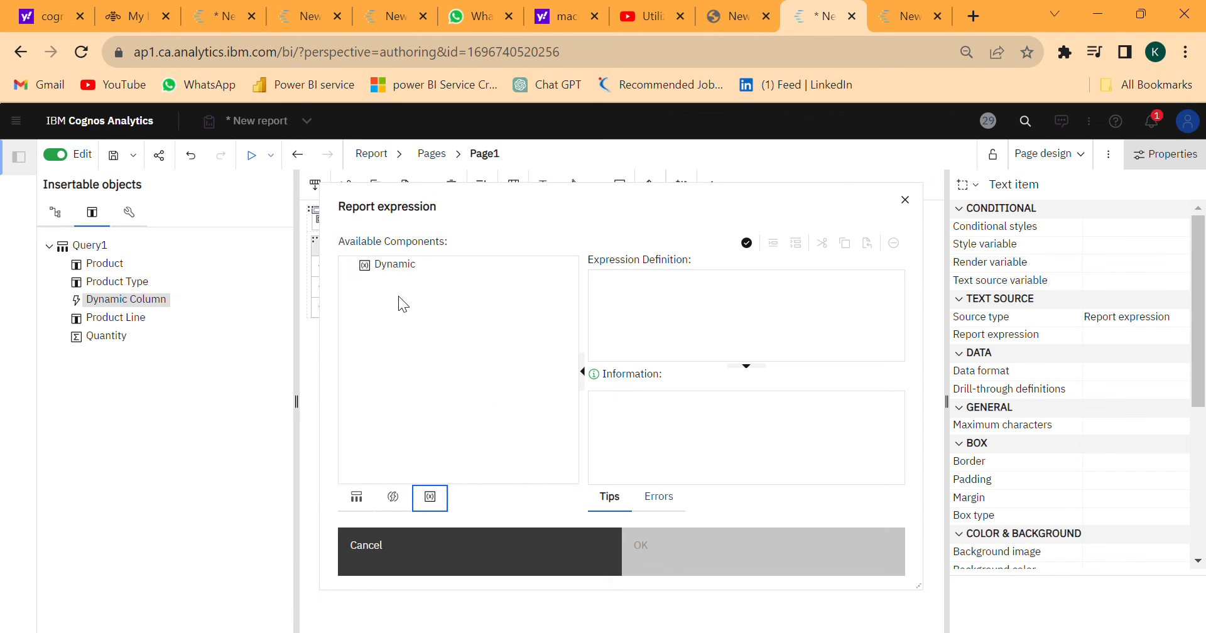
{"action": "left_click_drag", "start_coordinate": [392, 269], "coordinate": [662, 296]}
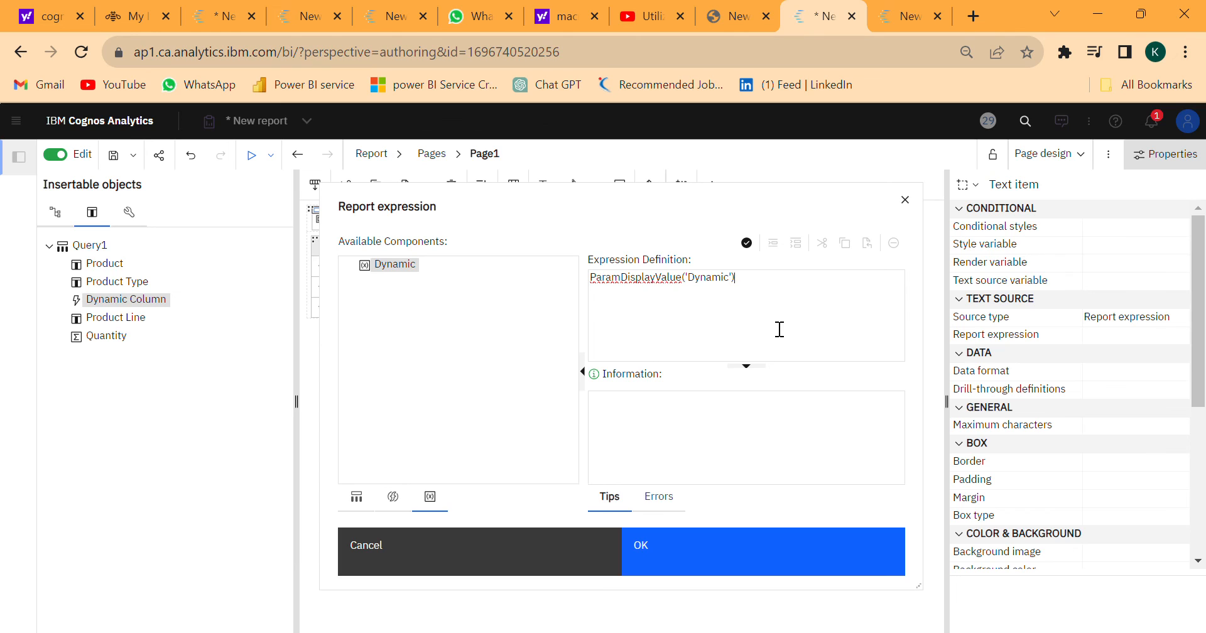
{"action": "left_click", "coordinate": [738, 555]}
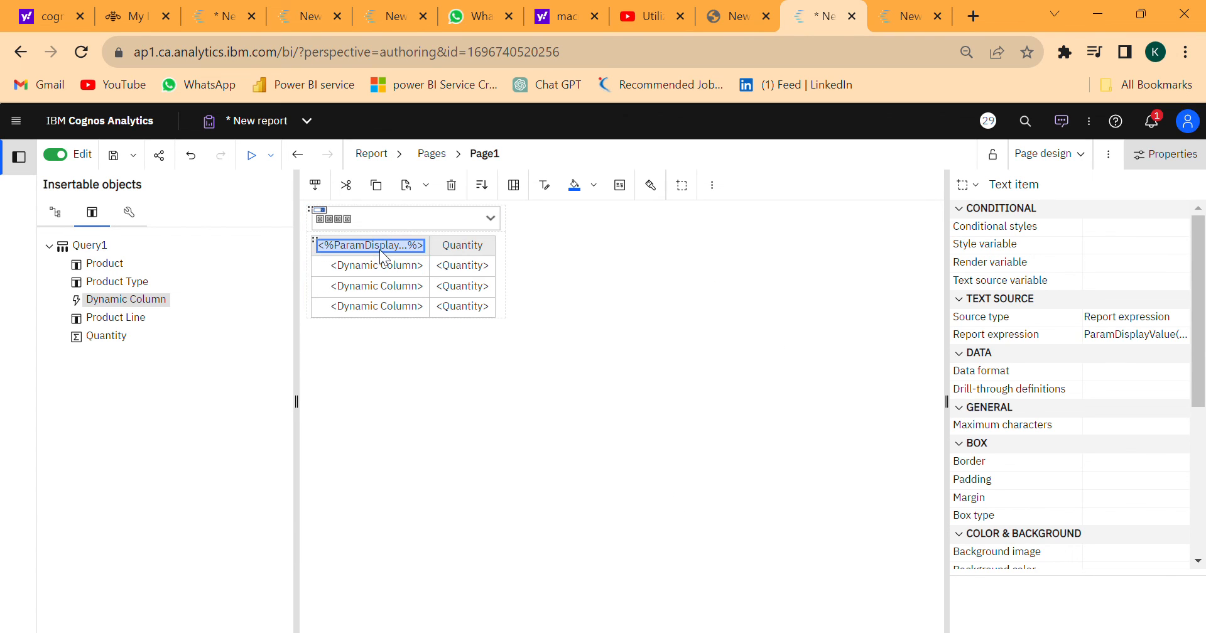
Step: Run the report again with Product Line, Product Type and Product in turn to check the dynamic column title
{"action": "left_click", "coordinate": [253, 166]}
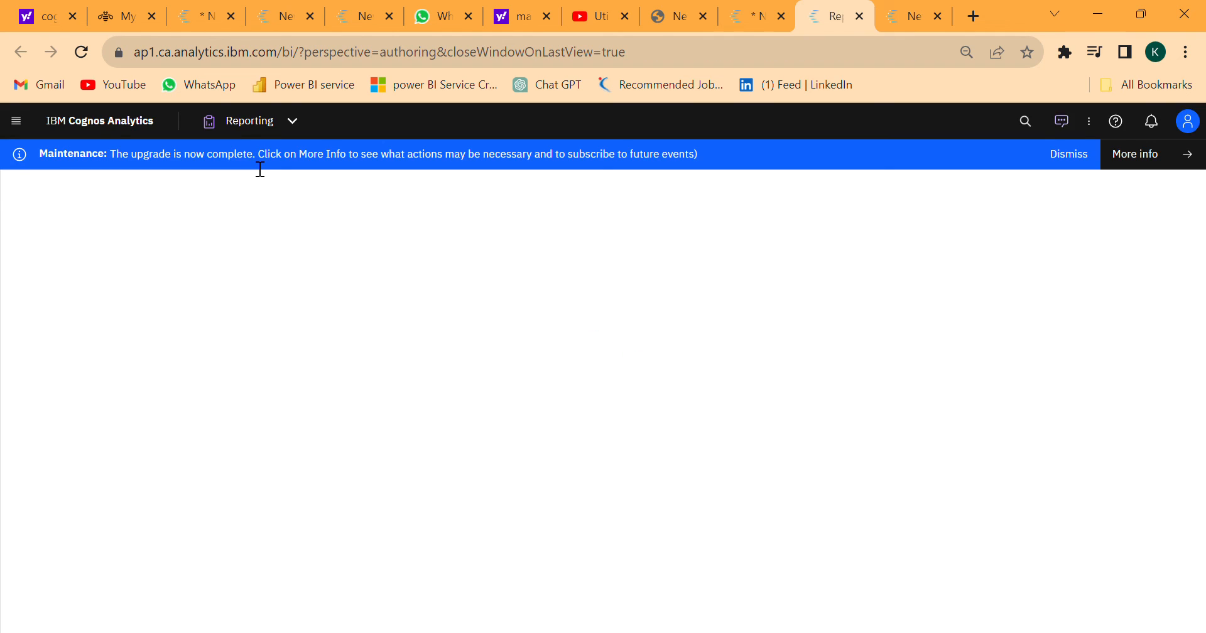
{"action": "left_click", "coordinate": [1089, 153]}
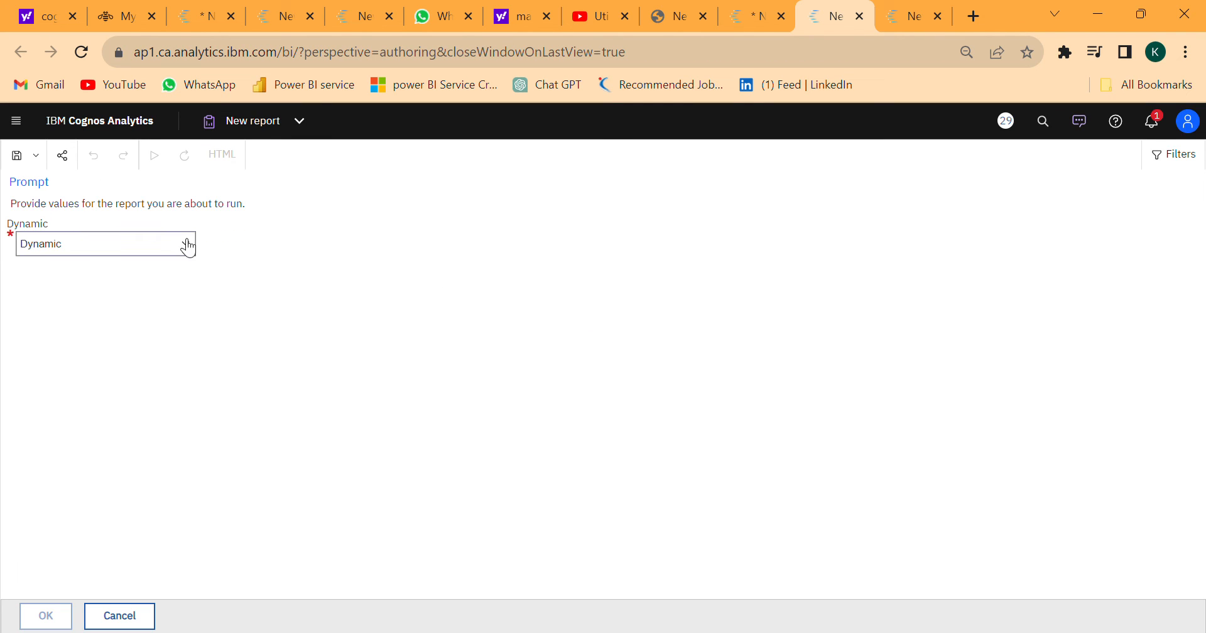
{"action": "left_click", "coordinate": [55, 288]}
{"action": "left_click", "coordinate": [50, 616]}
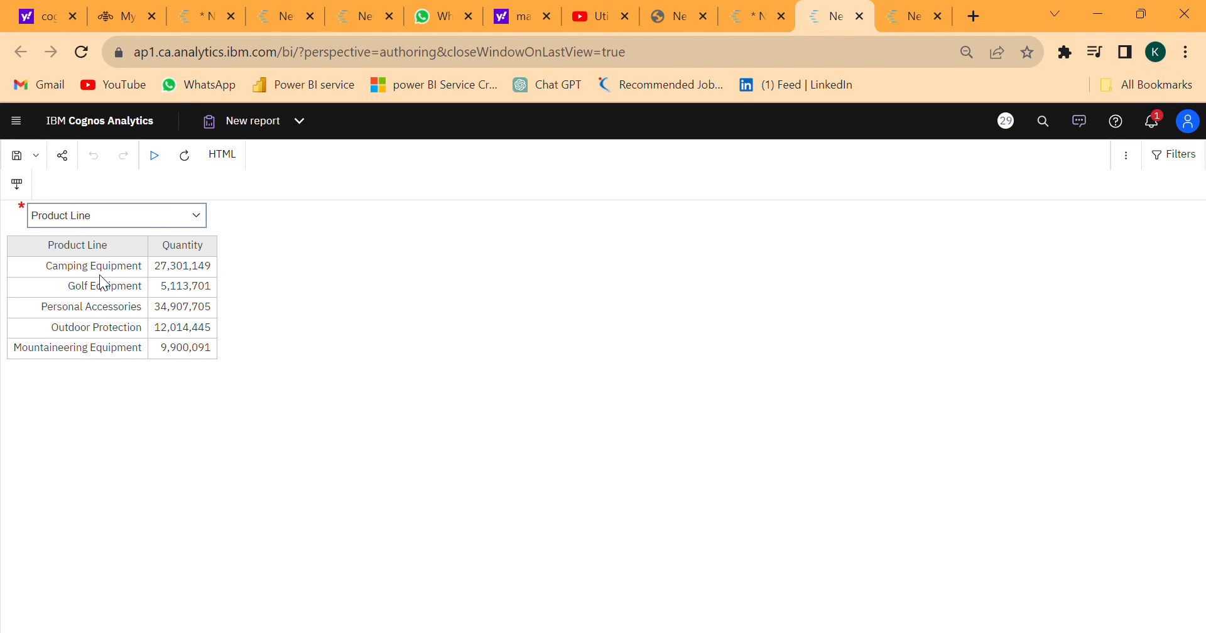
{"action": "key", "text": "Down"}
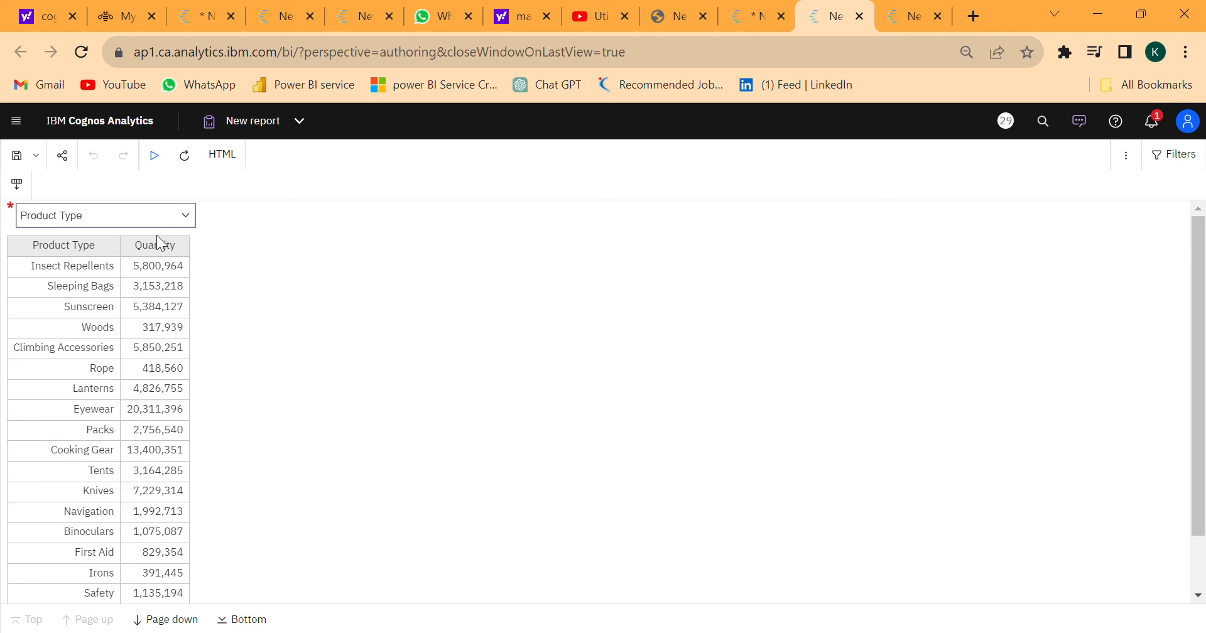
{"action": "key", "text": "Down"}
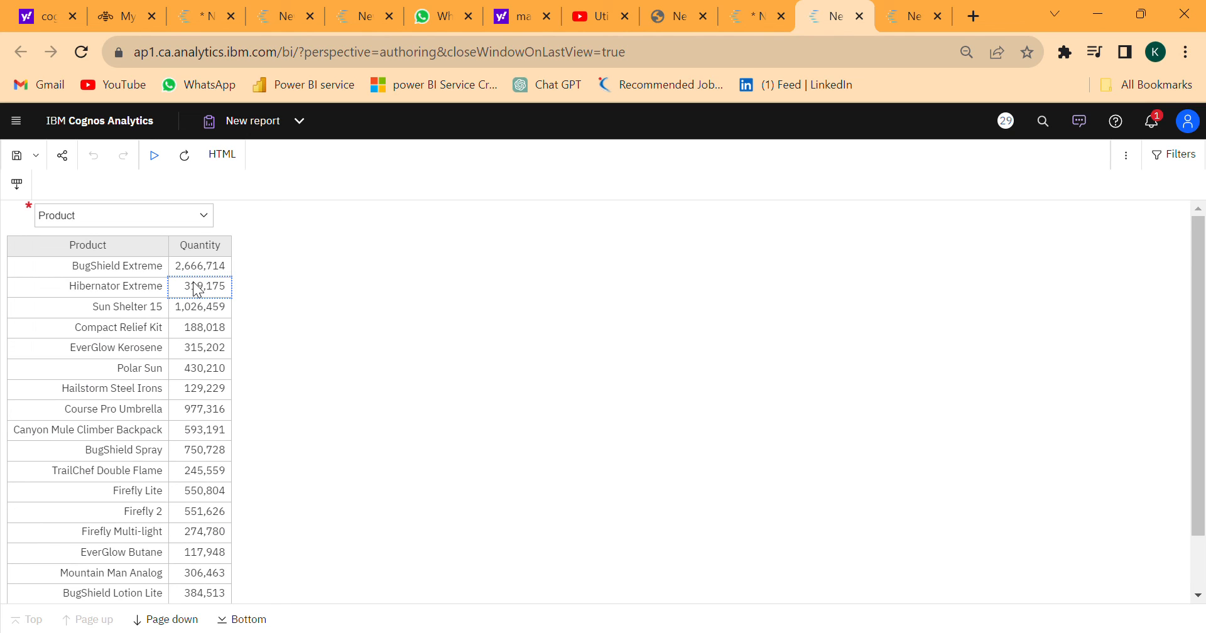
Step: Return to the report design and review the Dynamic Column body and its title expression
{"action": "left_click", "coordinate": [753, 17]}
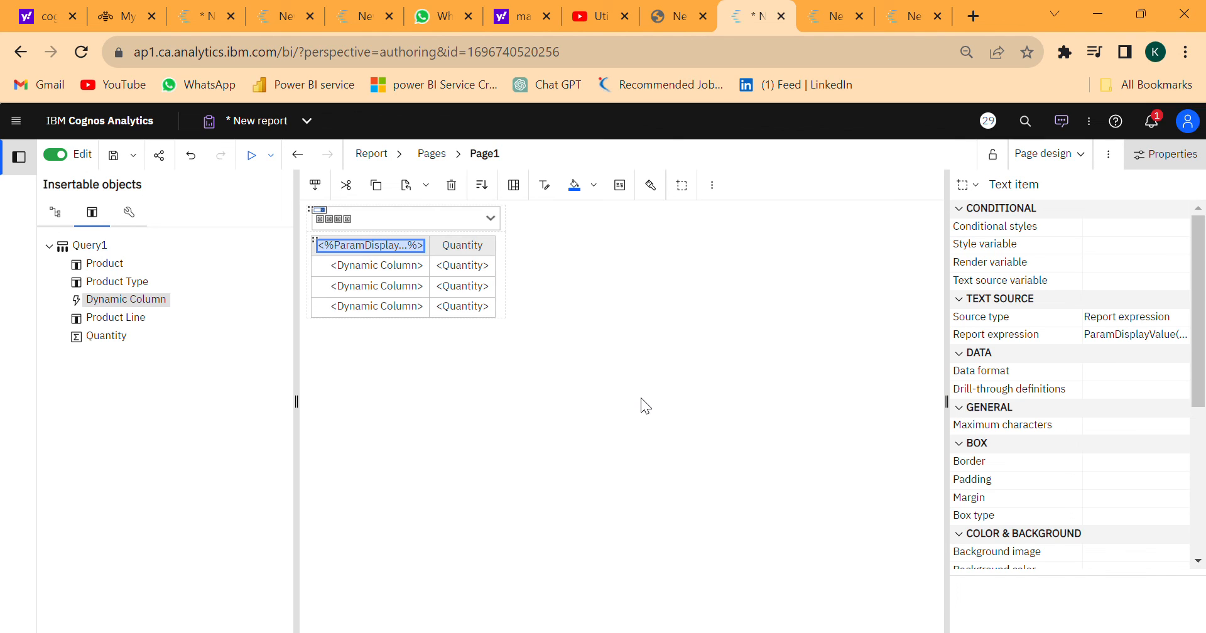
{"action": "left_click", "coordinate": [378, 275]}
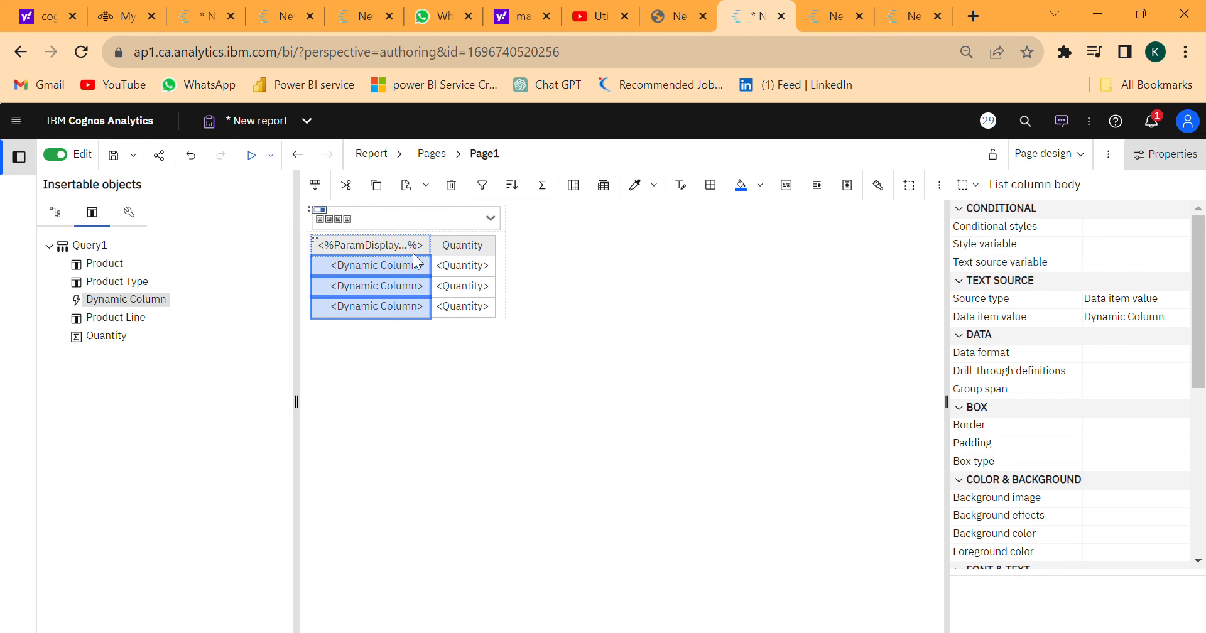
{"action": "left_click", "coordinate": [373, 245]}
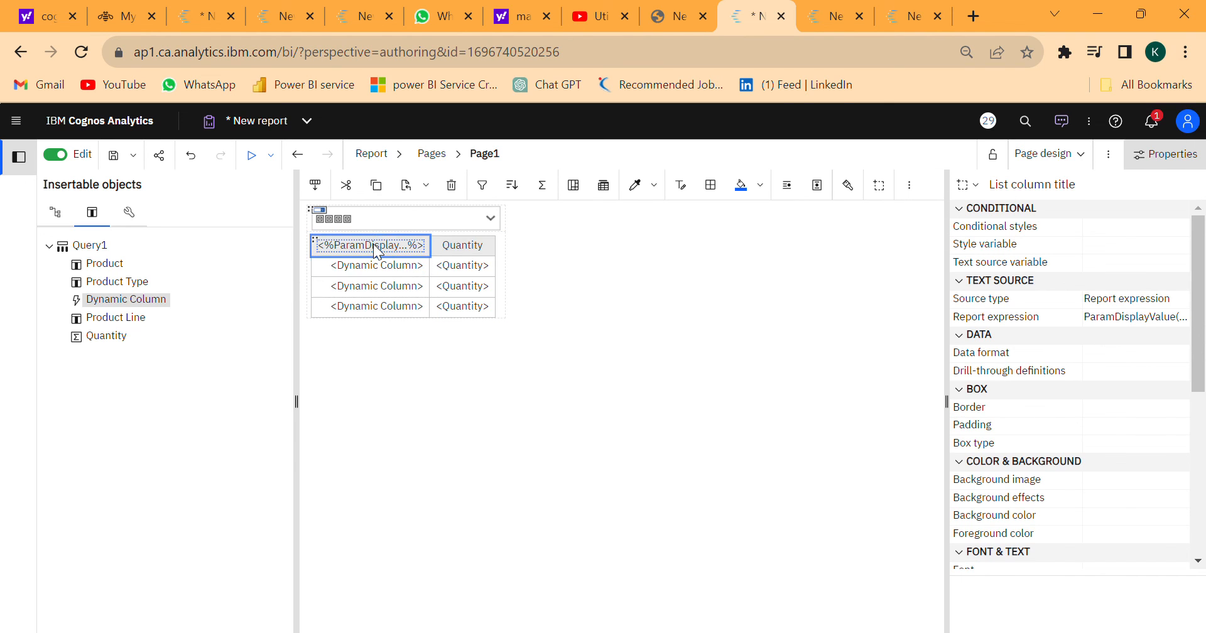
{"action": "left_click", "coordinate": [376, 250]}
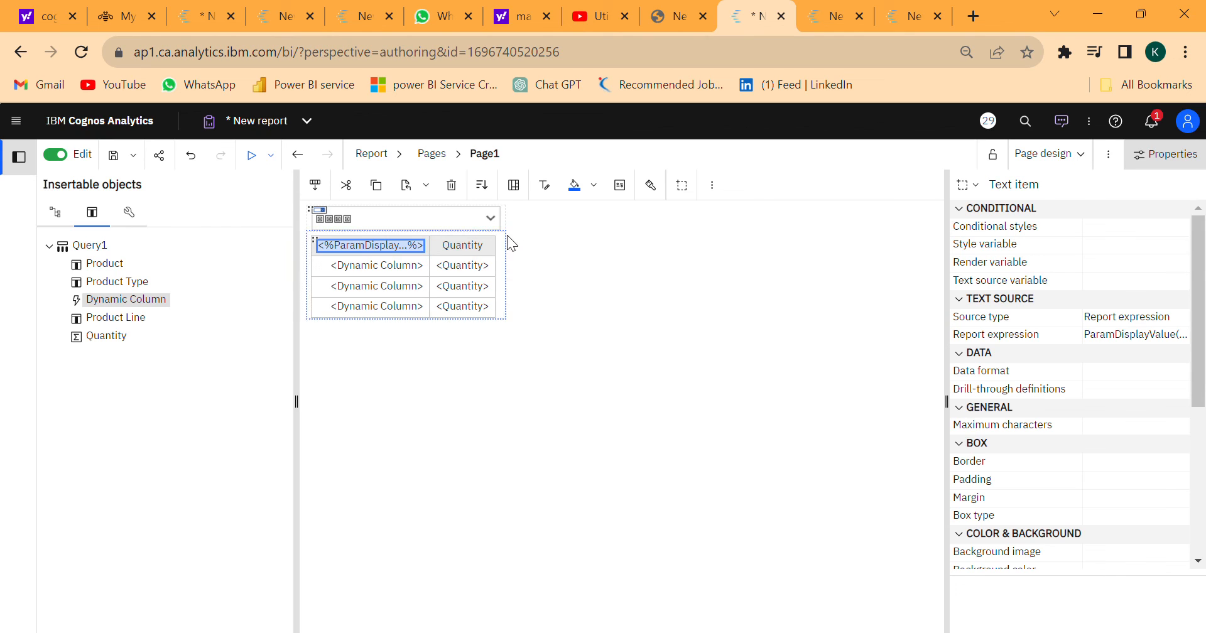